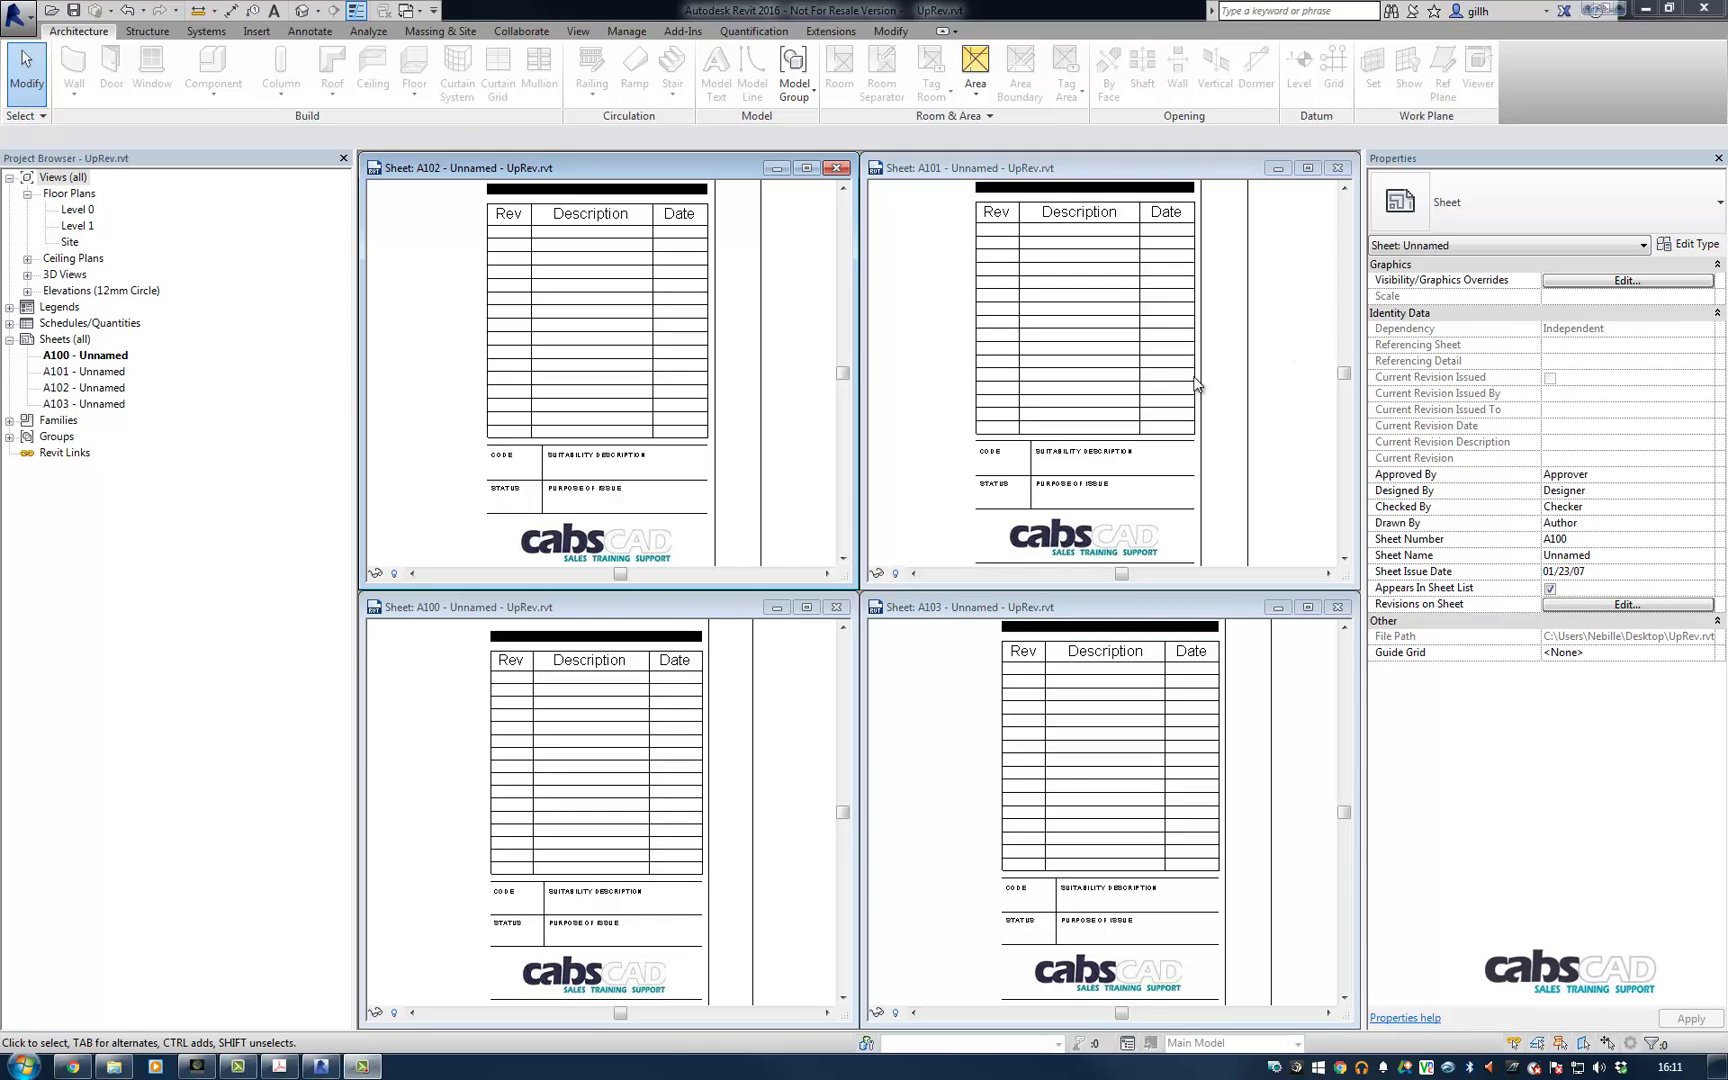
Tick Seq. 6 in A100's Revisions on Sheet so it lists ISSUED FOR BID, 23-11-15.
left_click(661, 617)
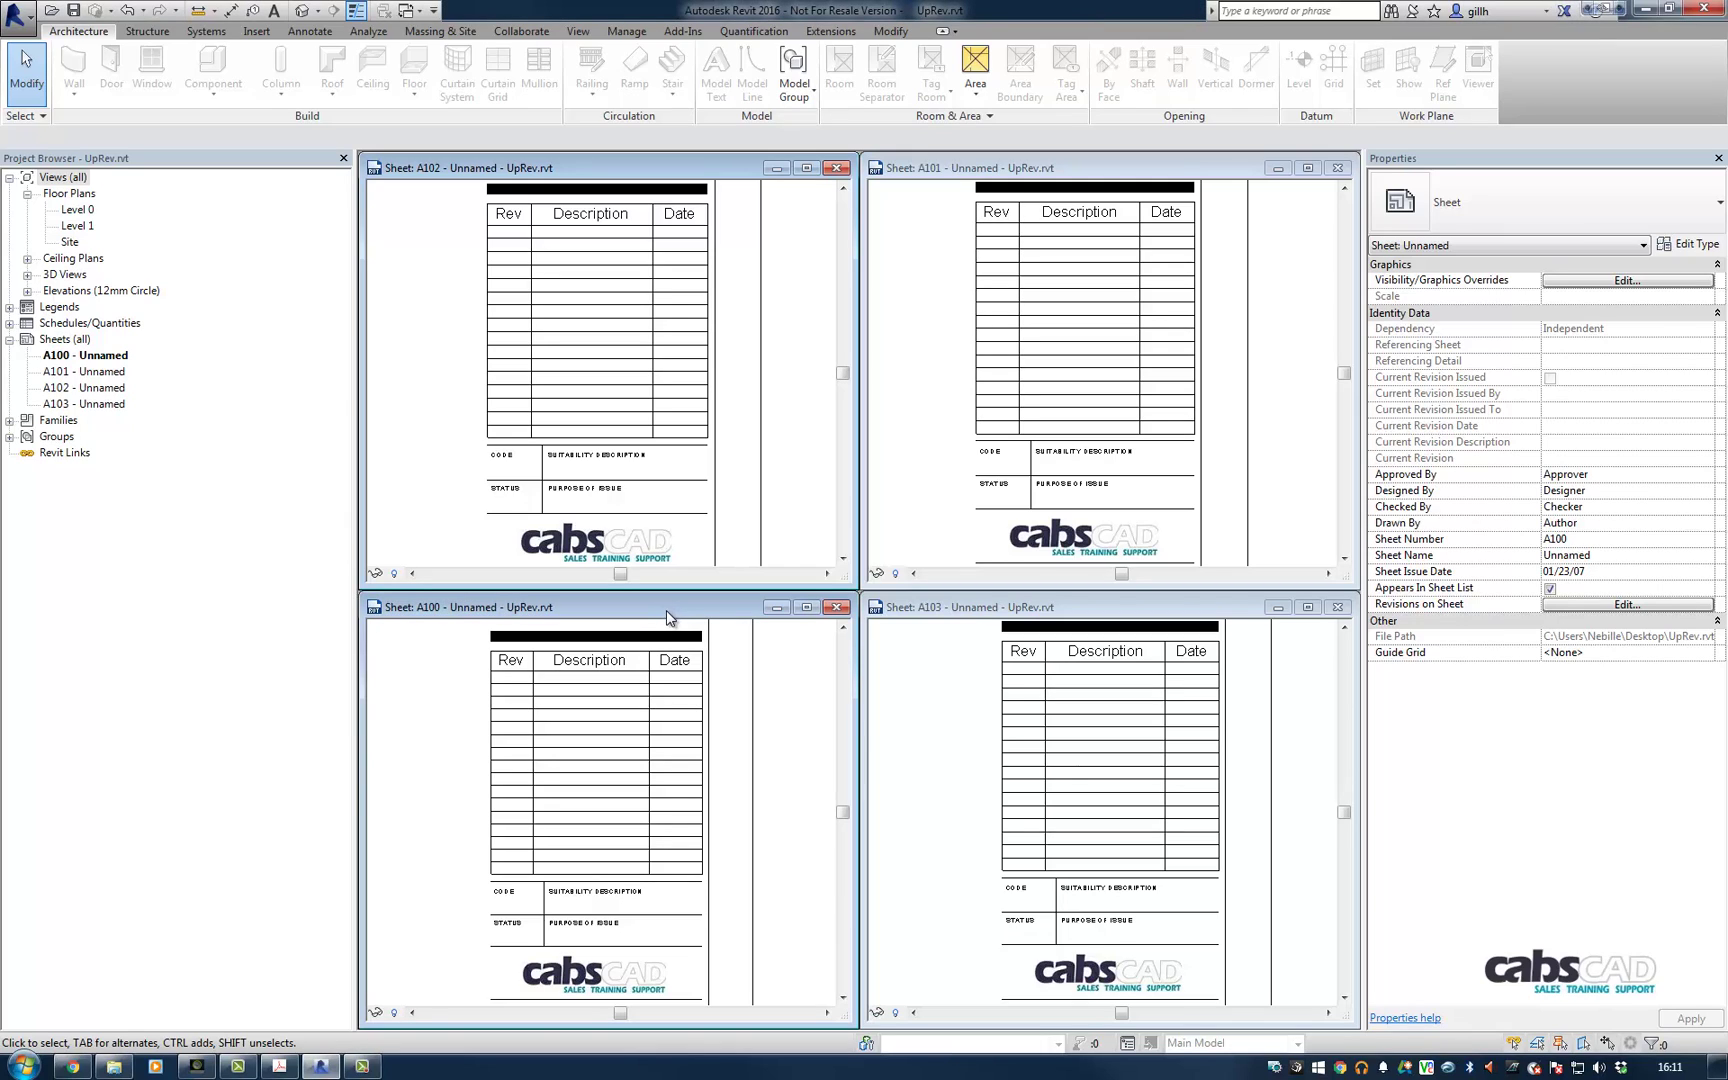
left_click(1584, 603)
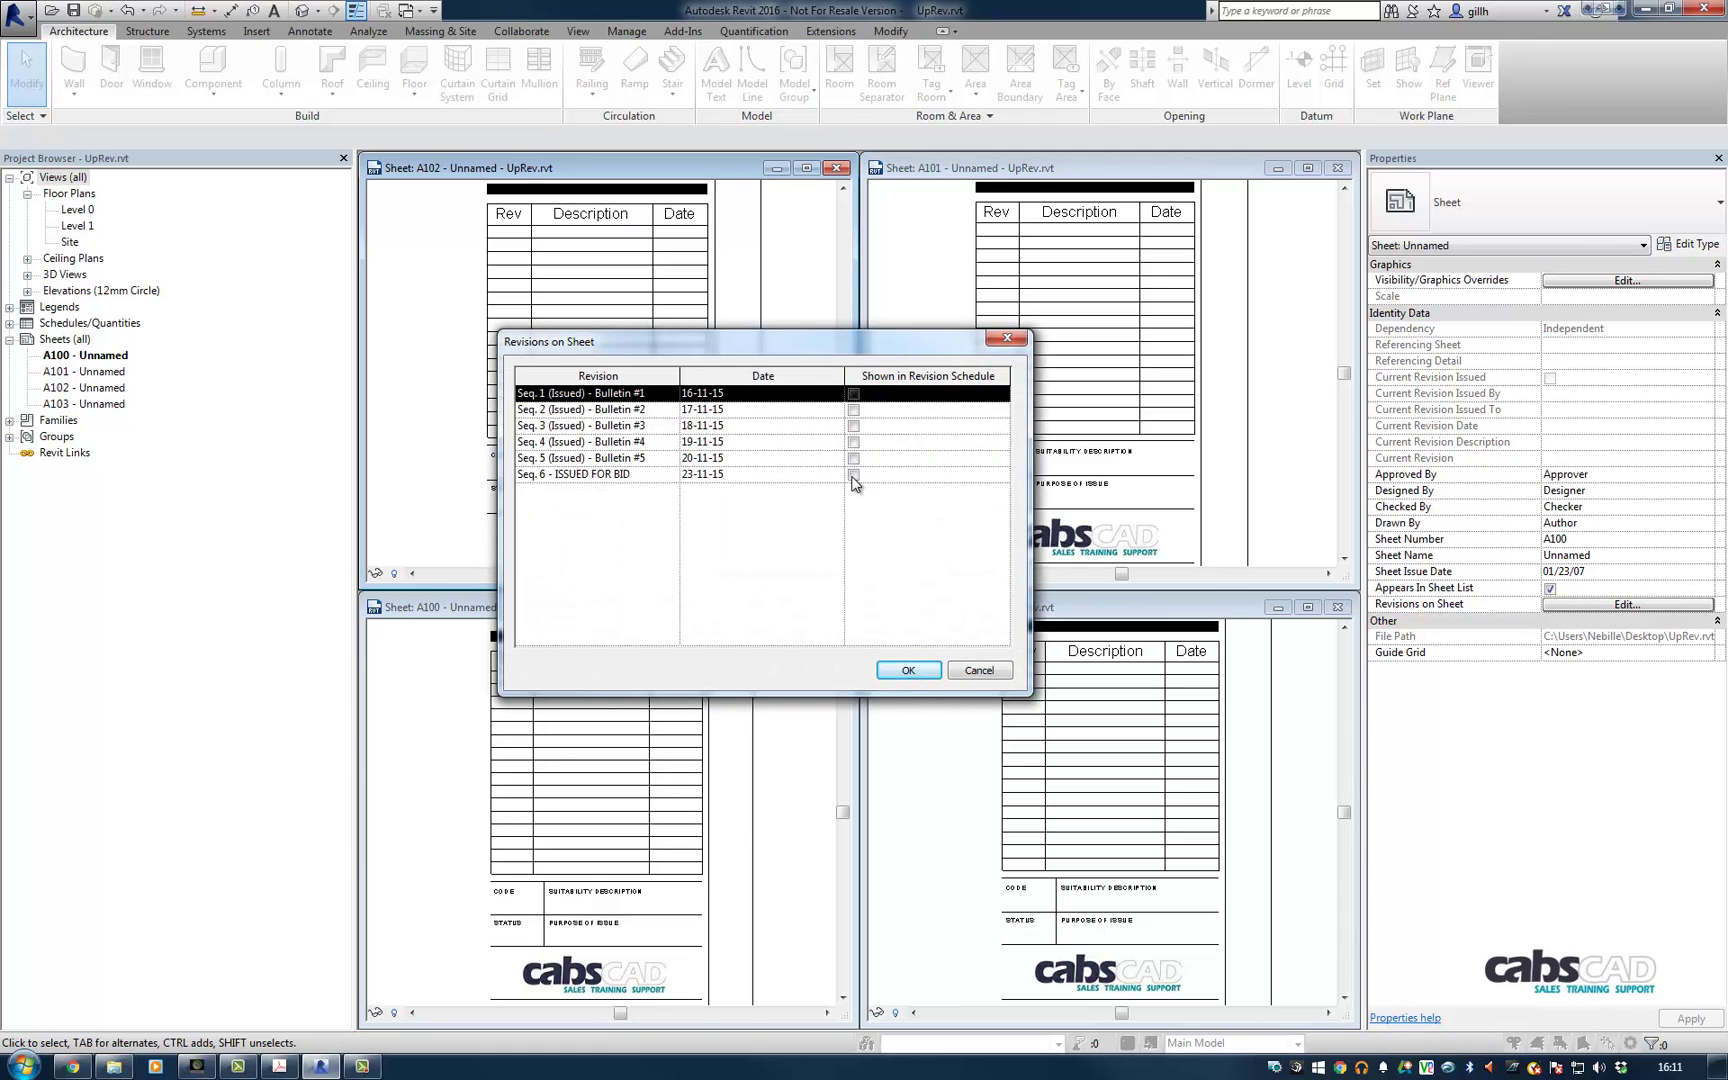
left_click(853, 474)
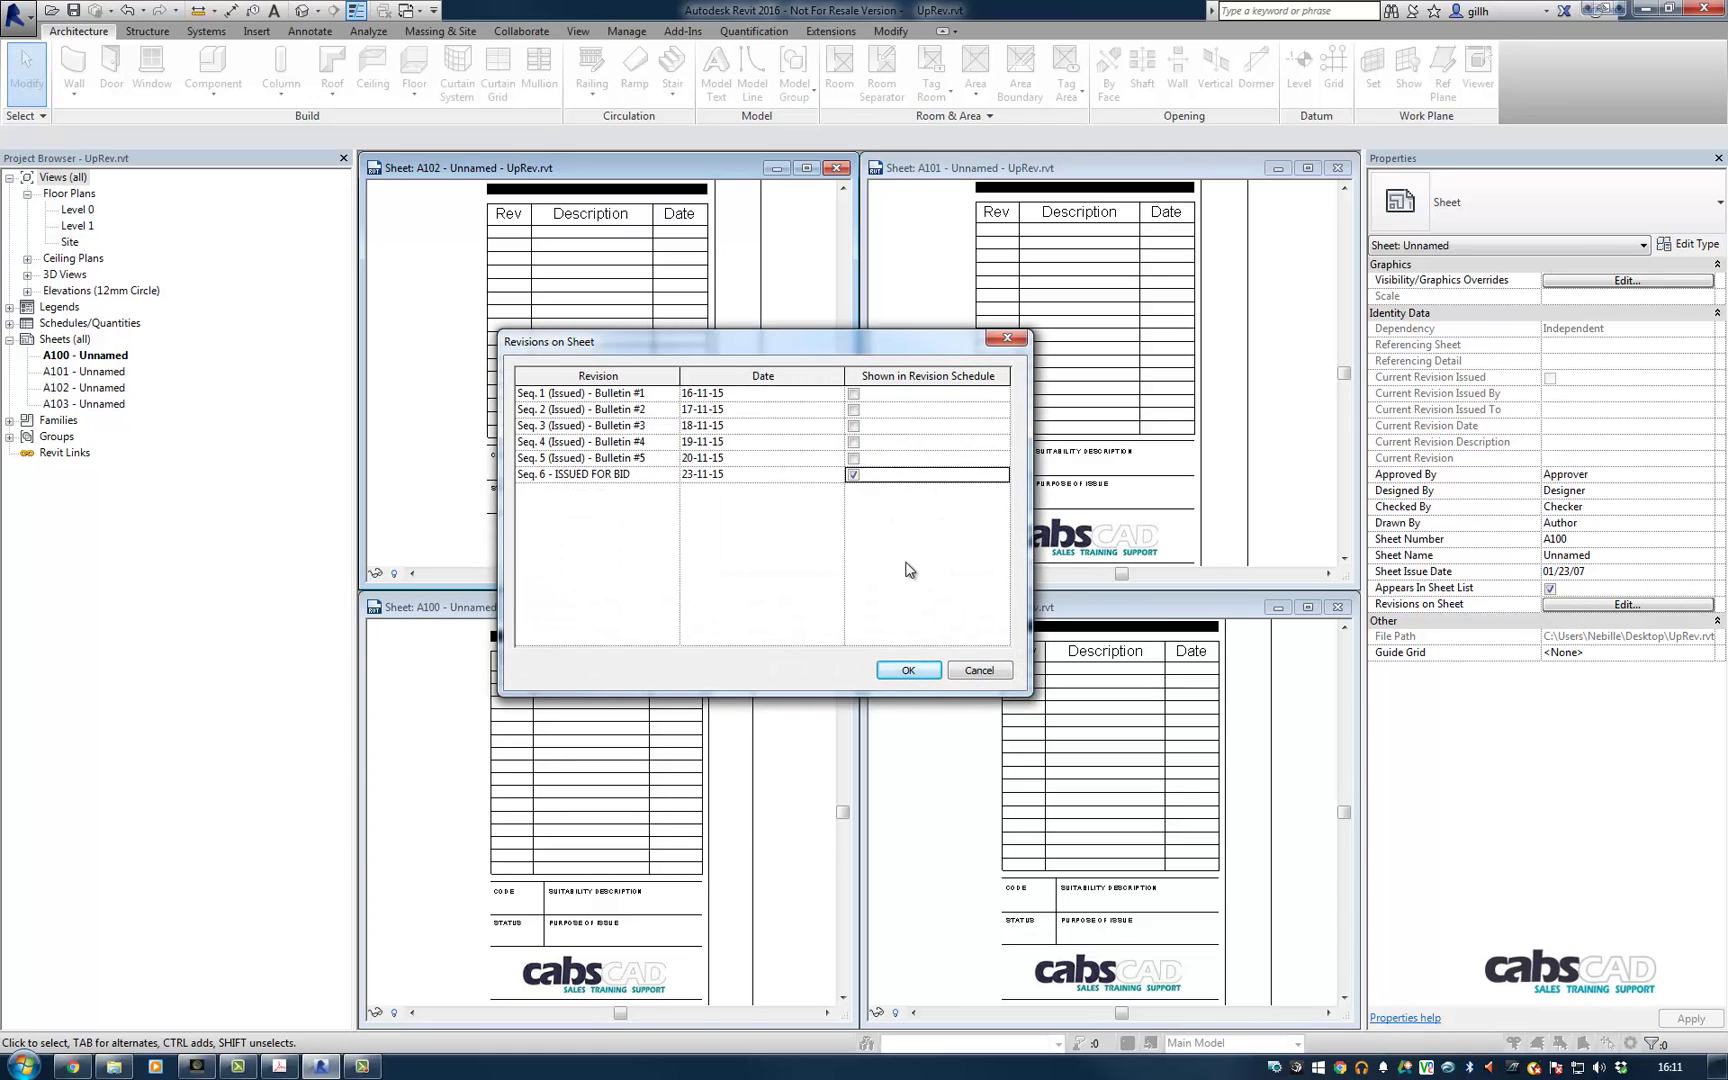
left_click(905, 671)
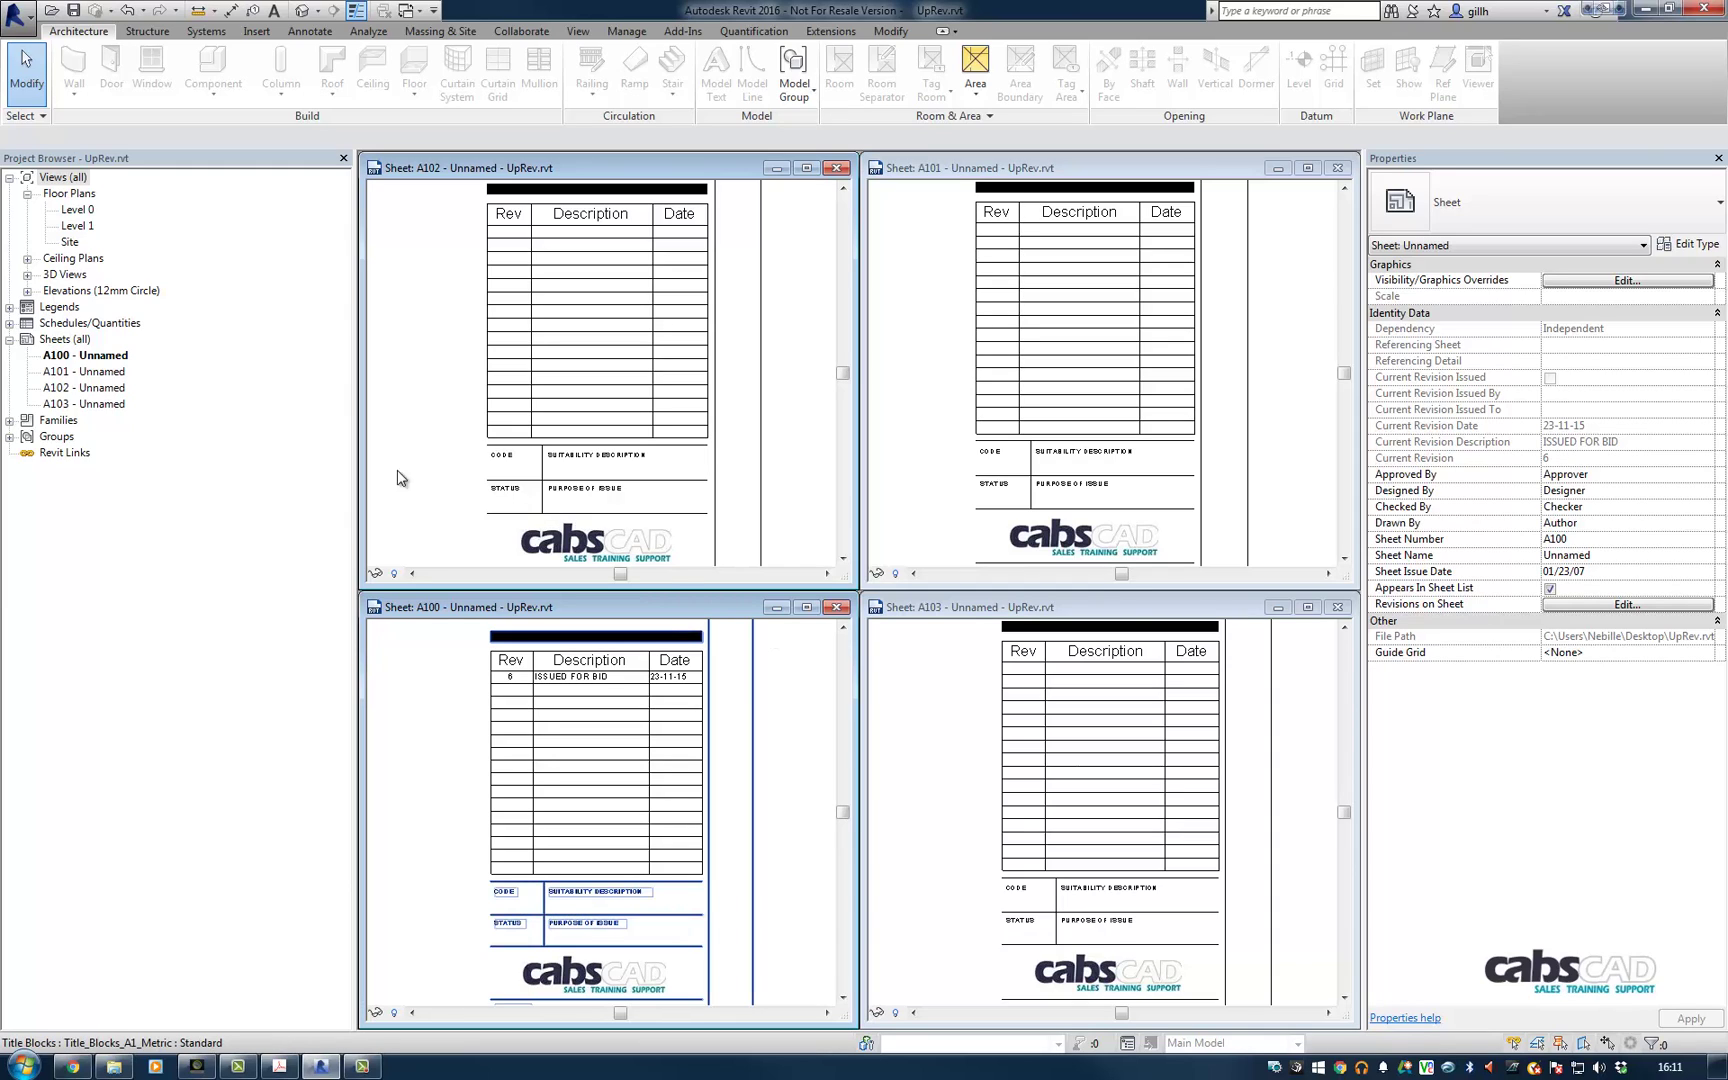
Untick Seq. 6 in sheet A100's Revisions on Sheet, then zoom in on the emptied revision table.
left_click(96, 372)
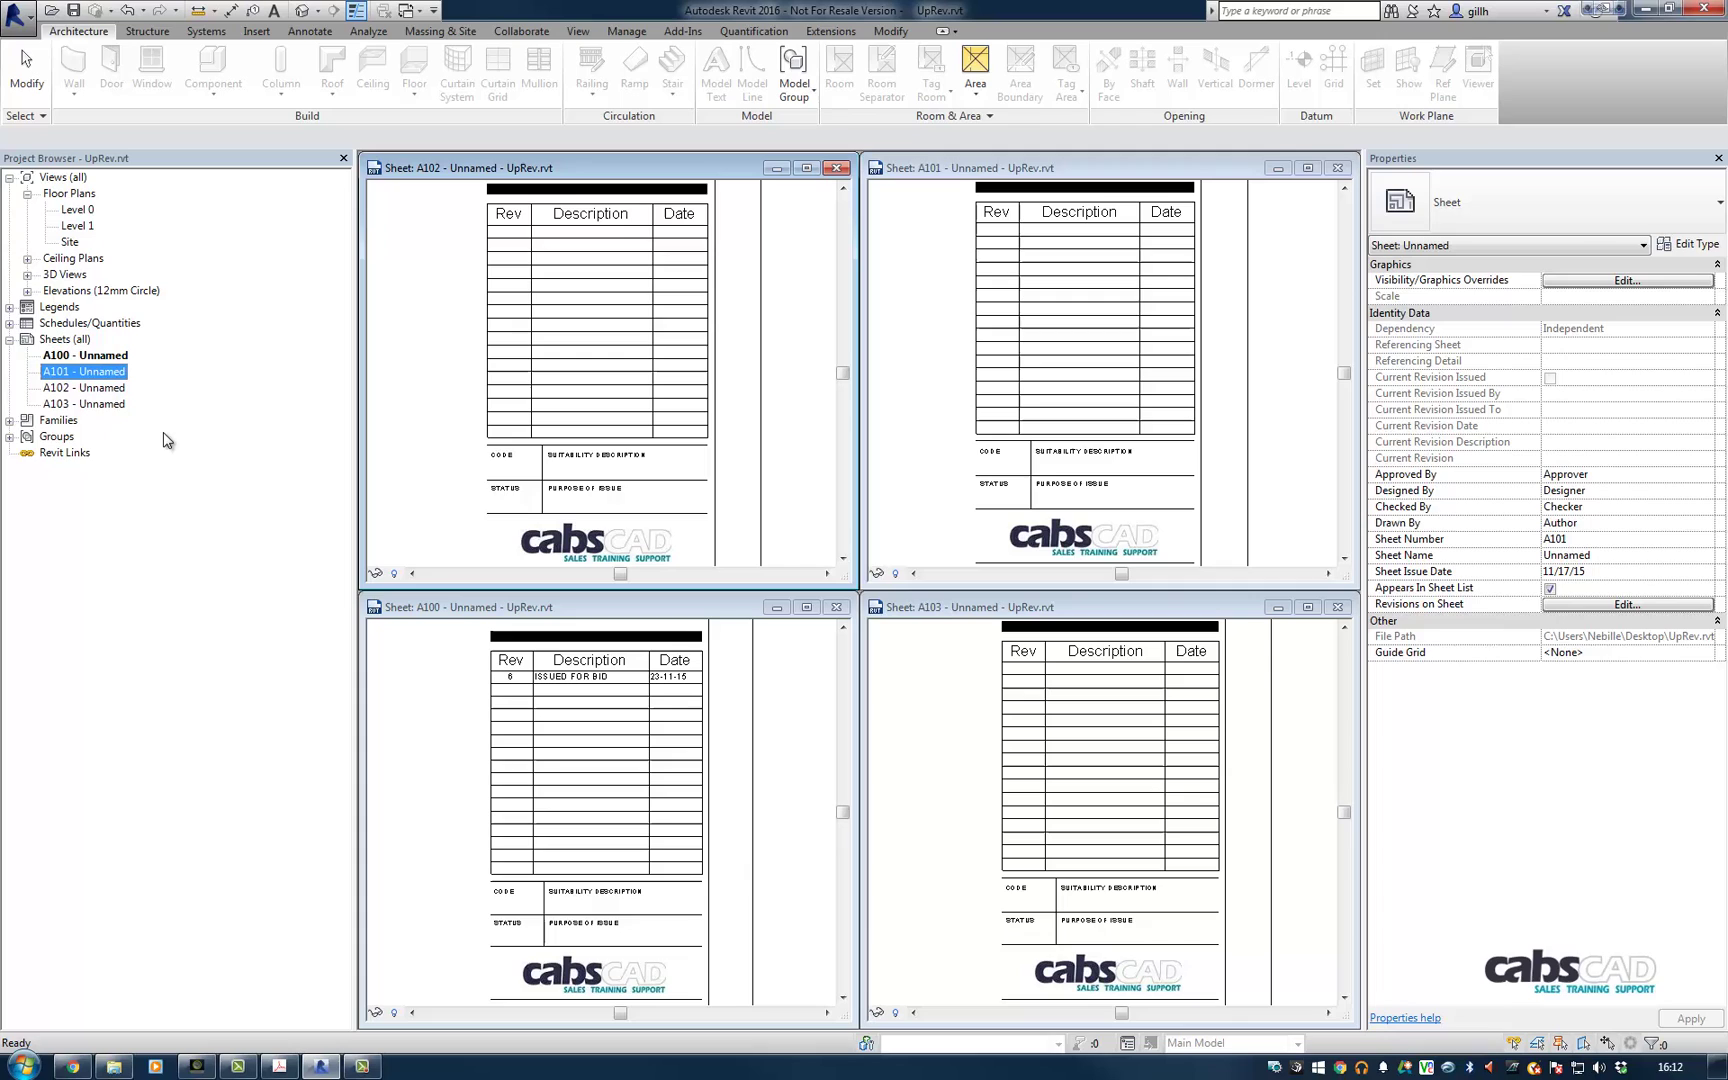
left_click(747, 612)
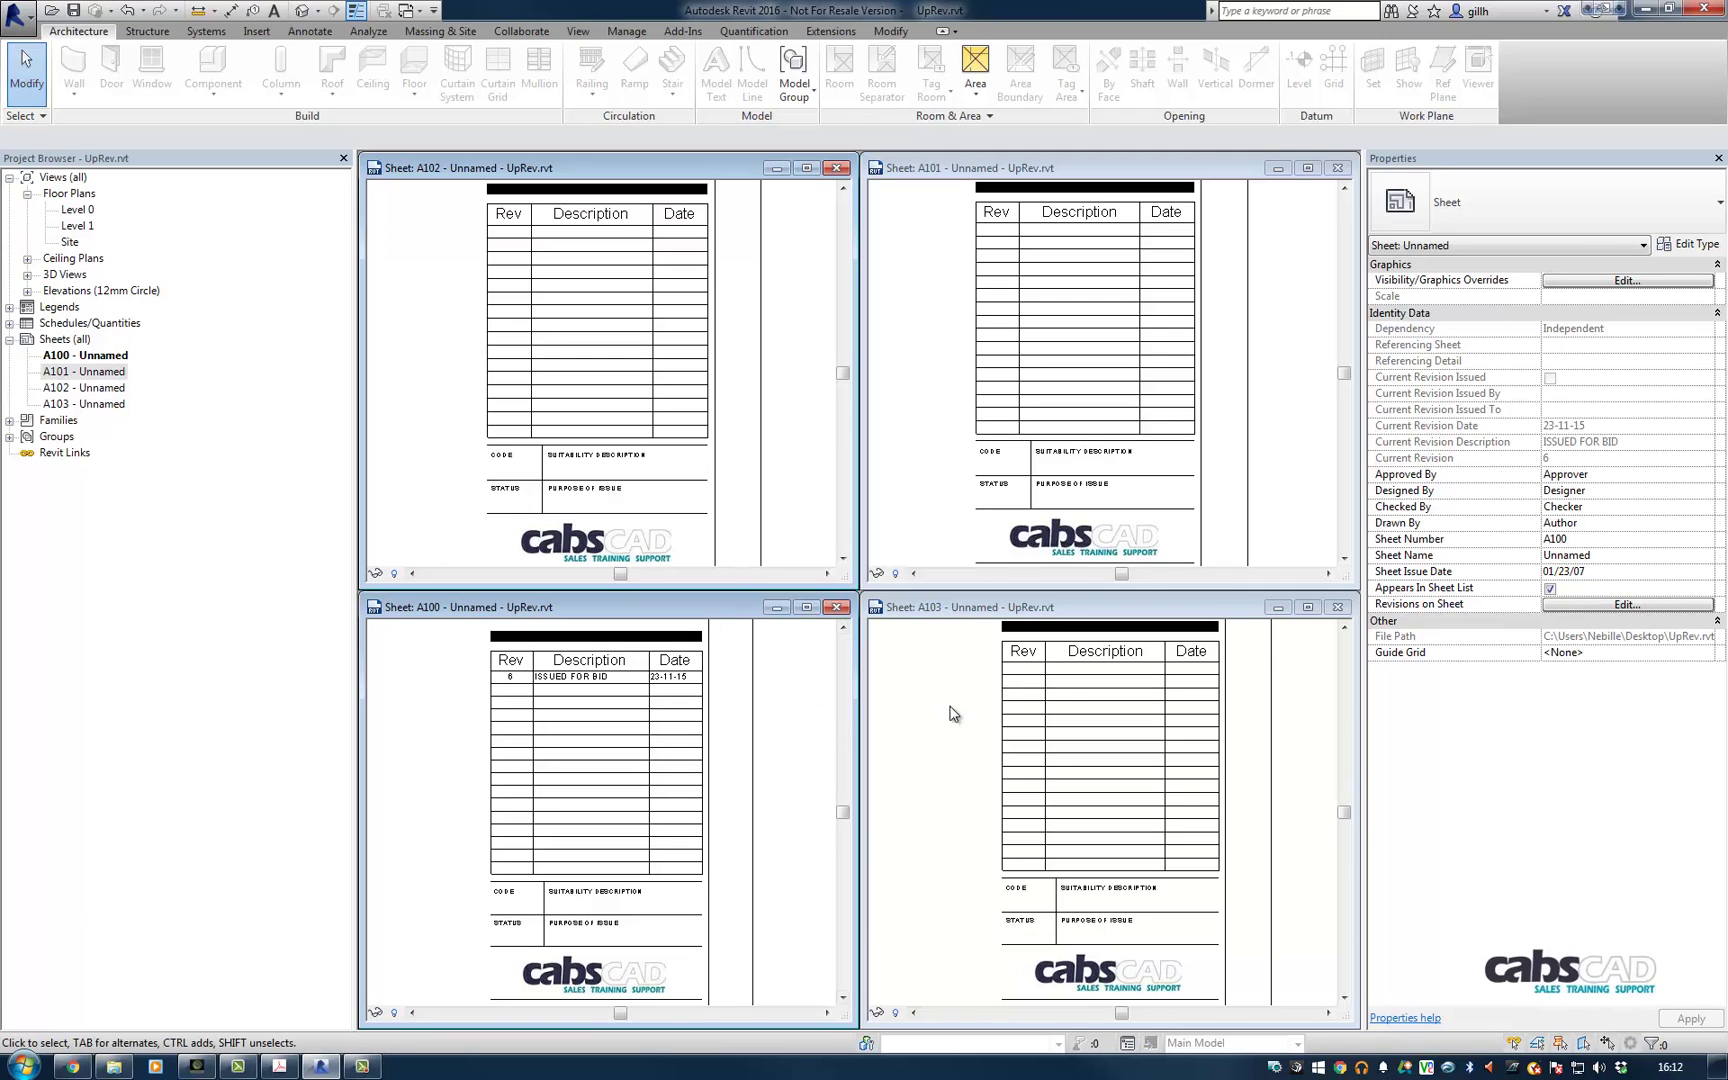
left_click(1602, 605)
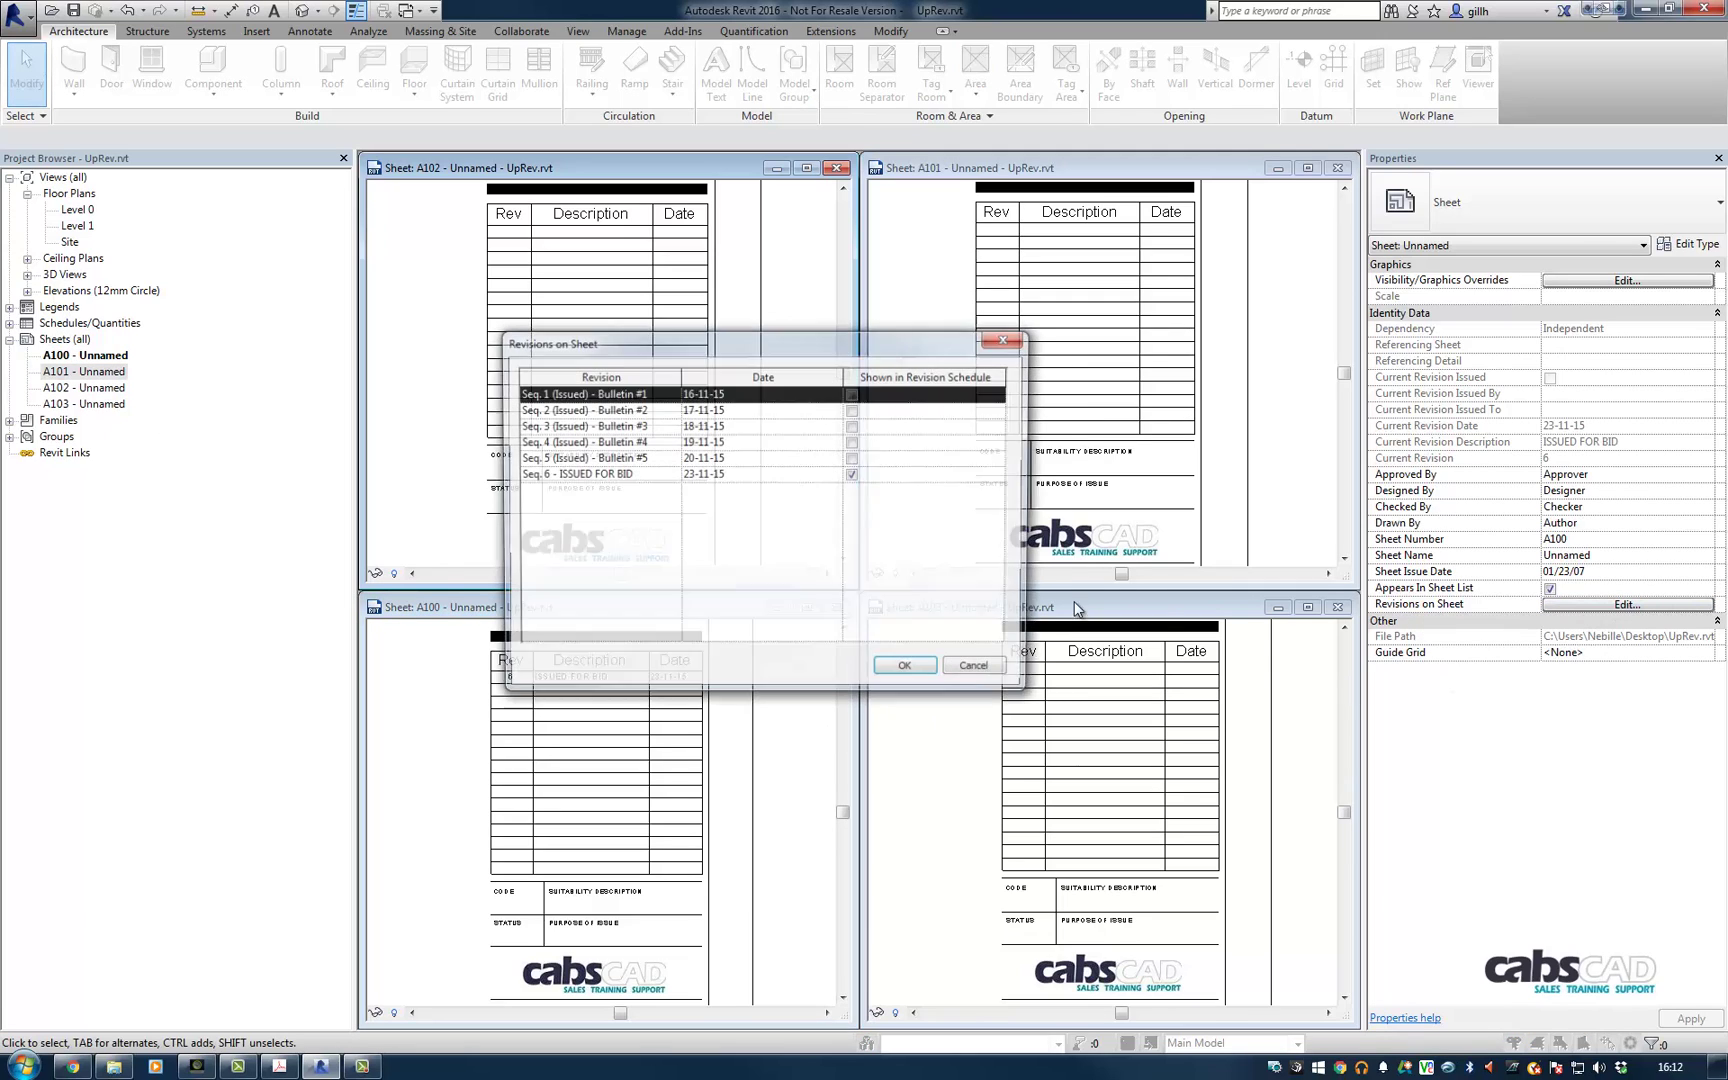
left_click(853, 474)
left_click(904, 671)
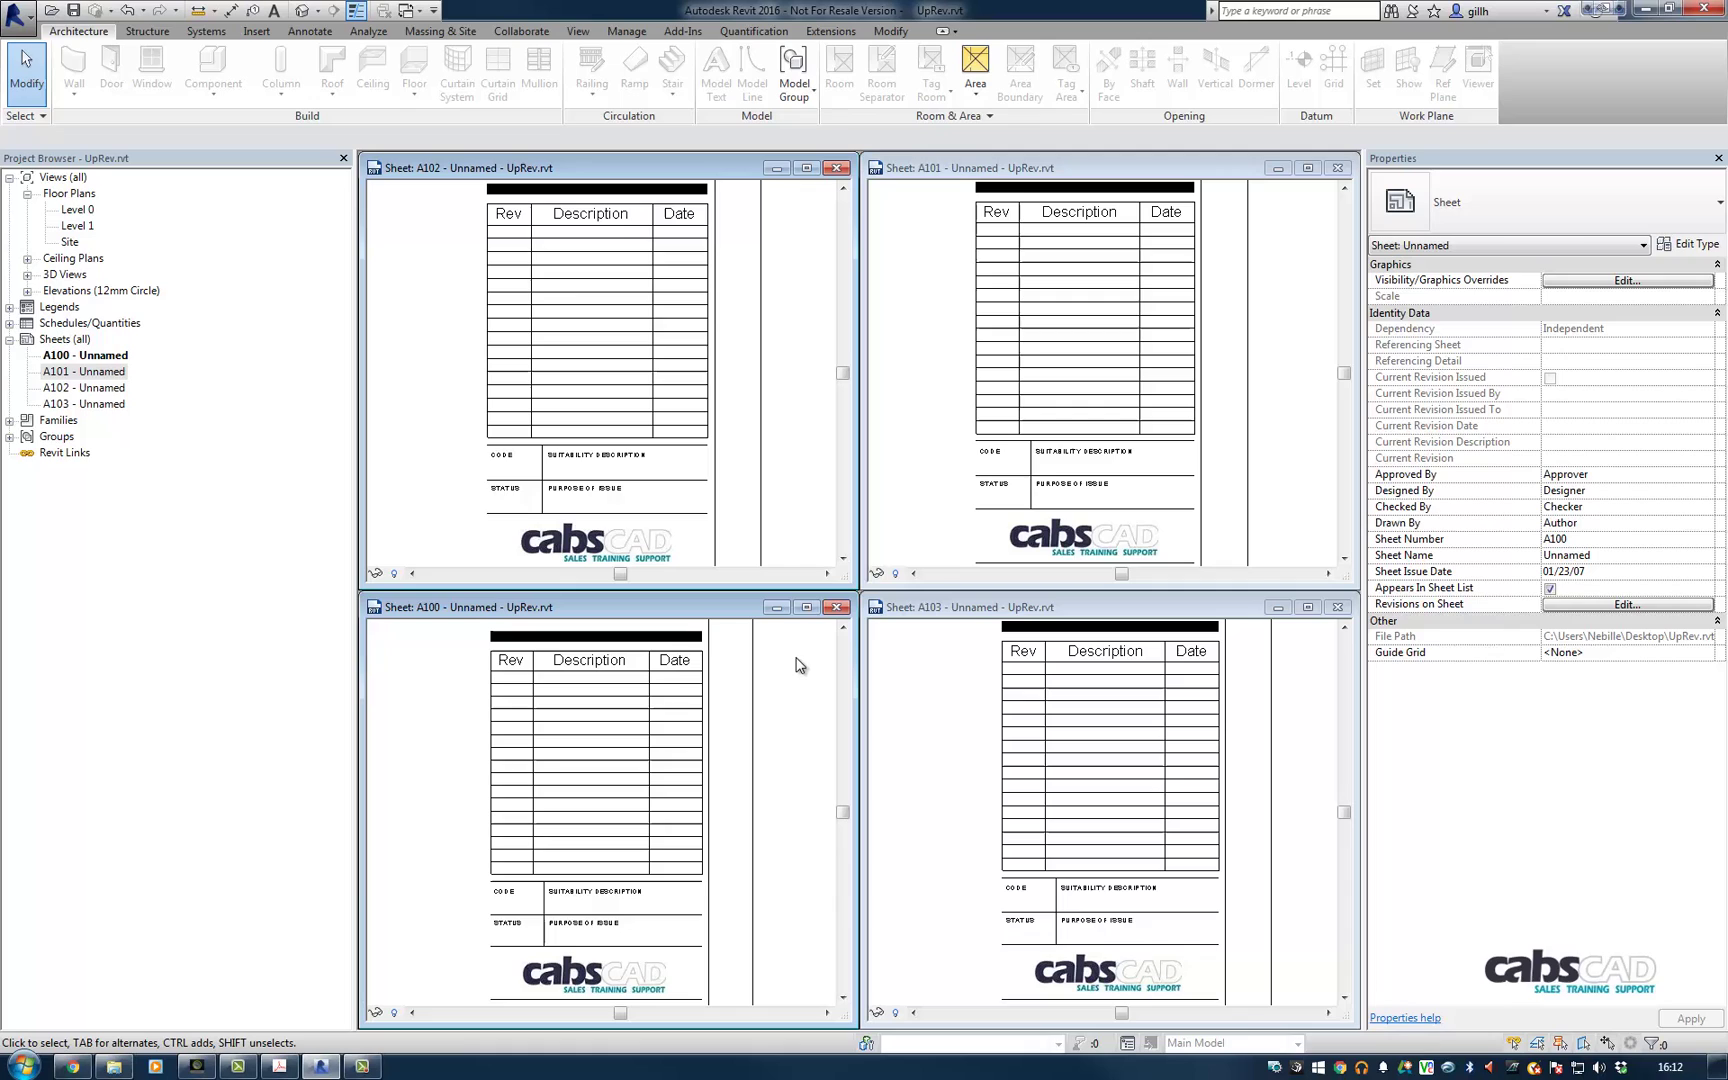
scroll(790, 671, "up", 2)
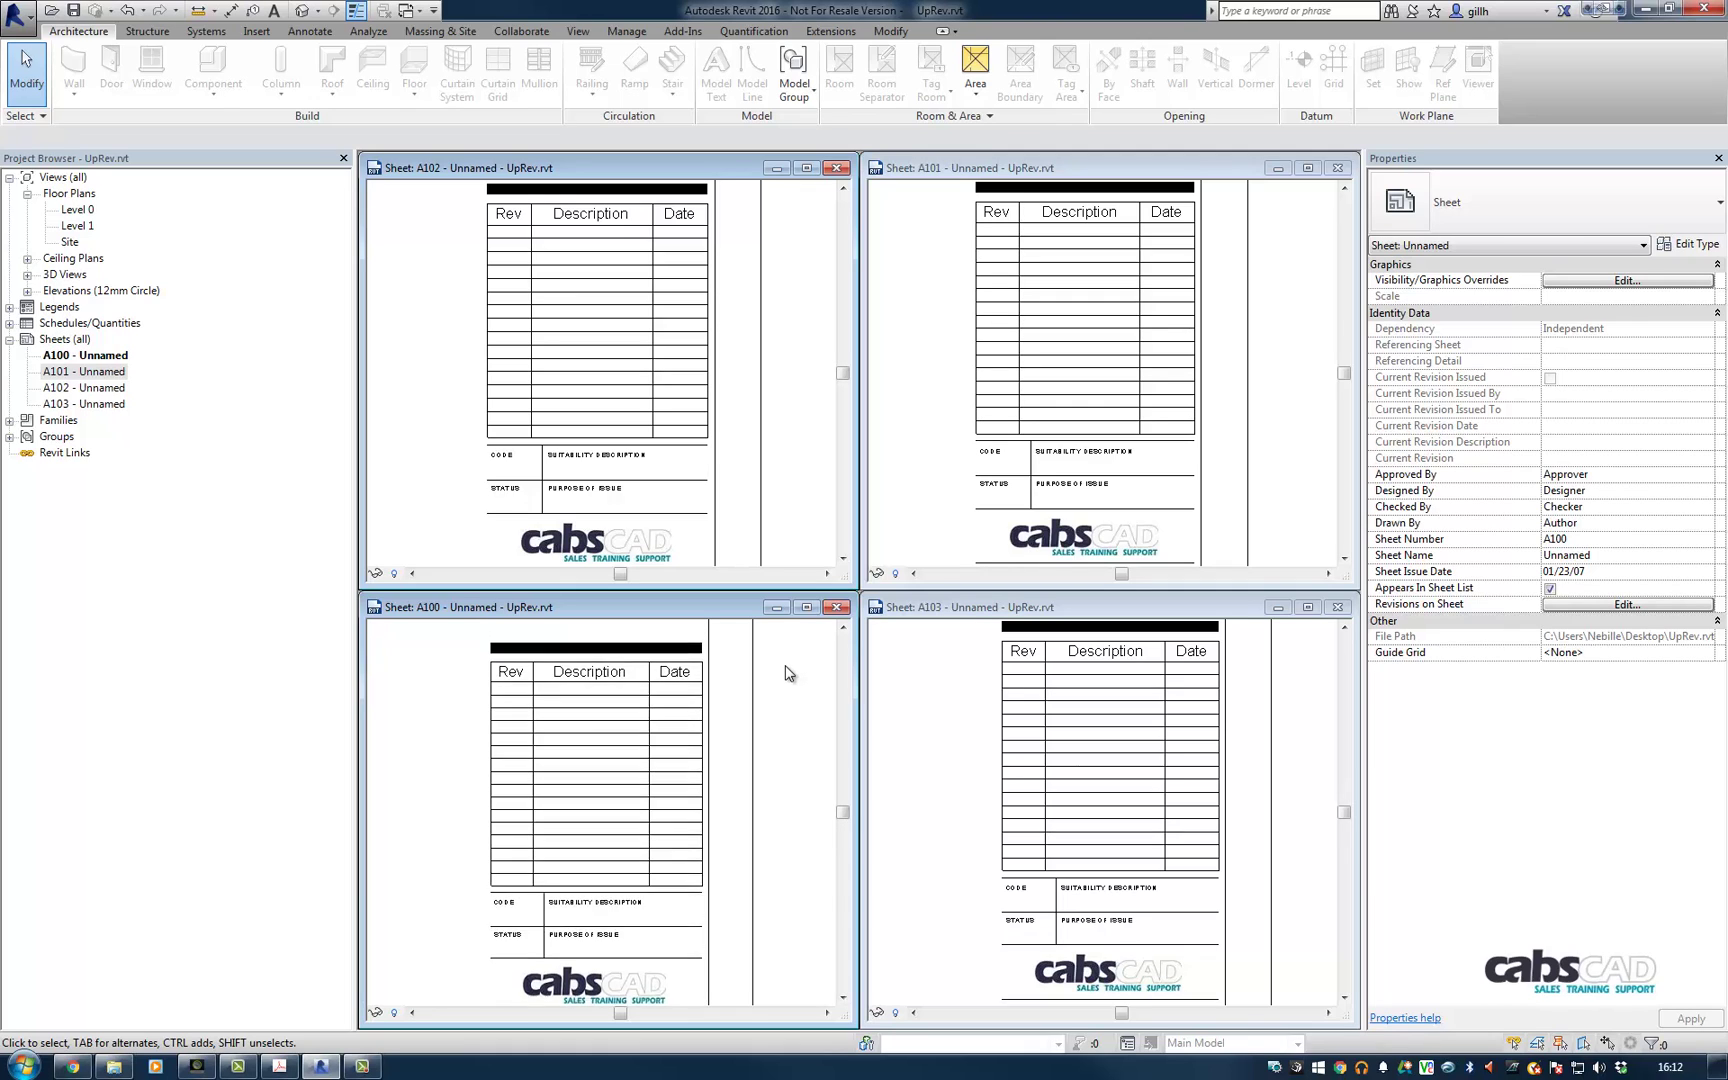
scroll(786, 674, "up", 3)
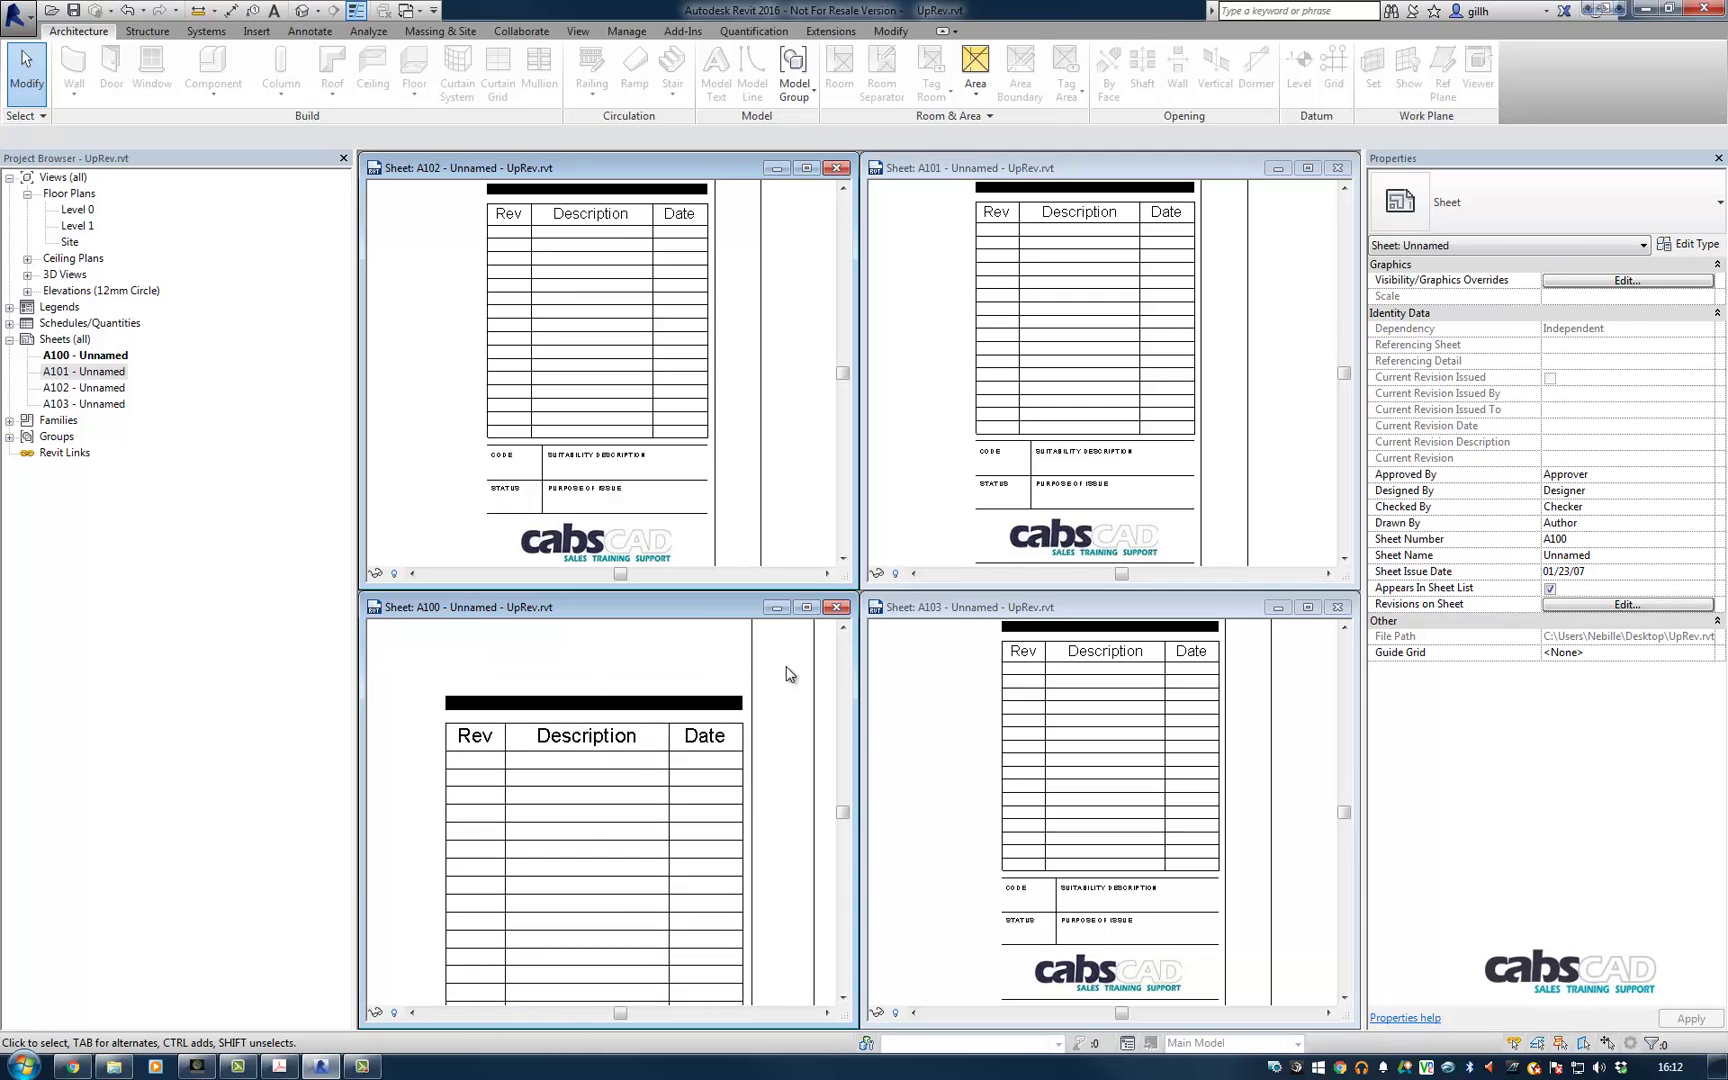
scroll(786, 674, "right", 2, "shift")
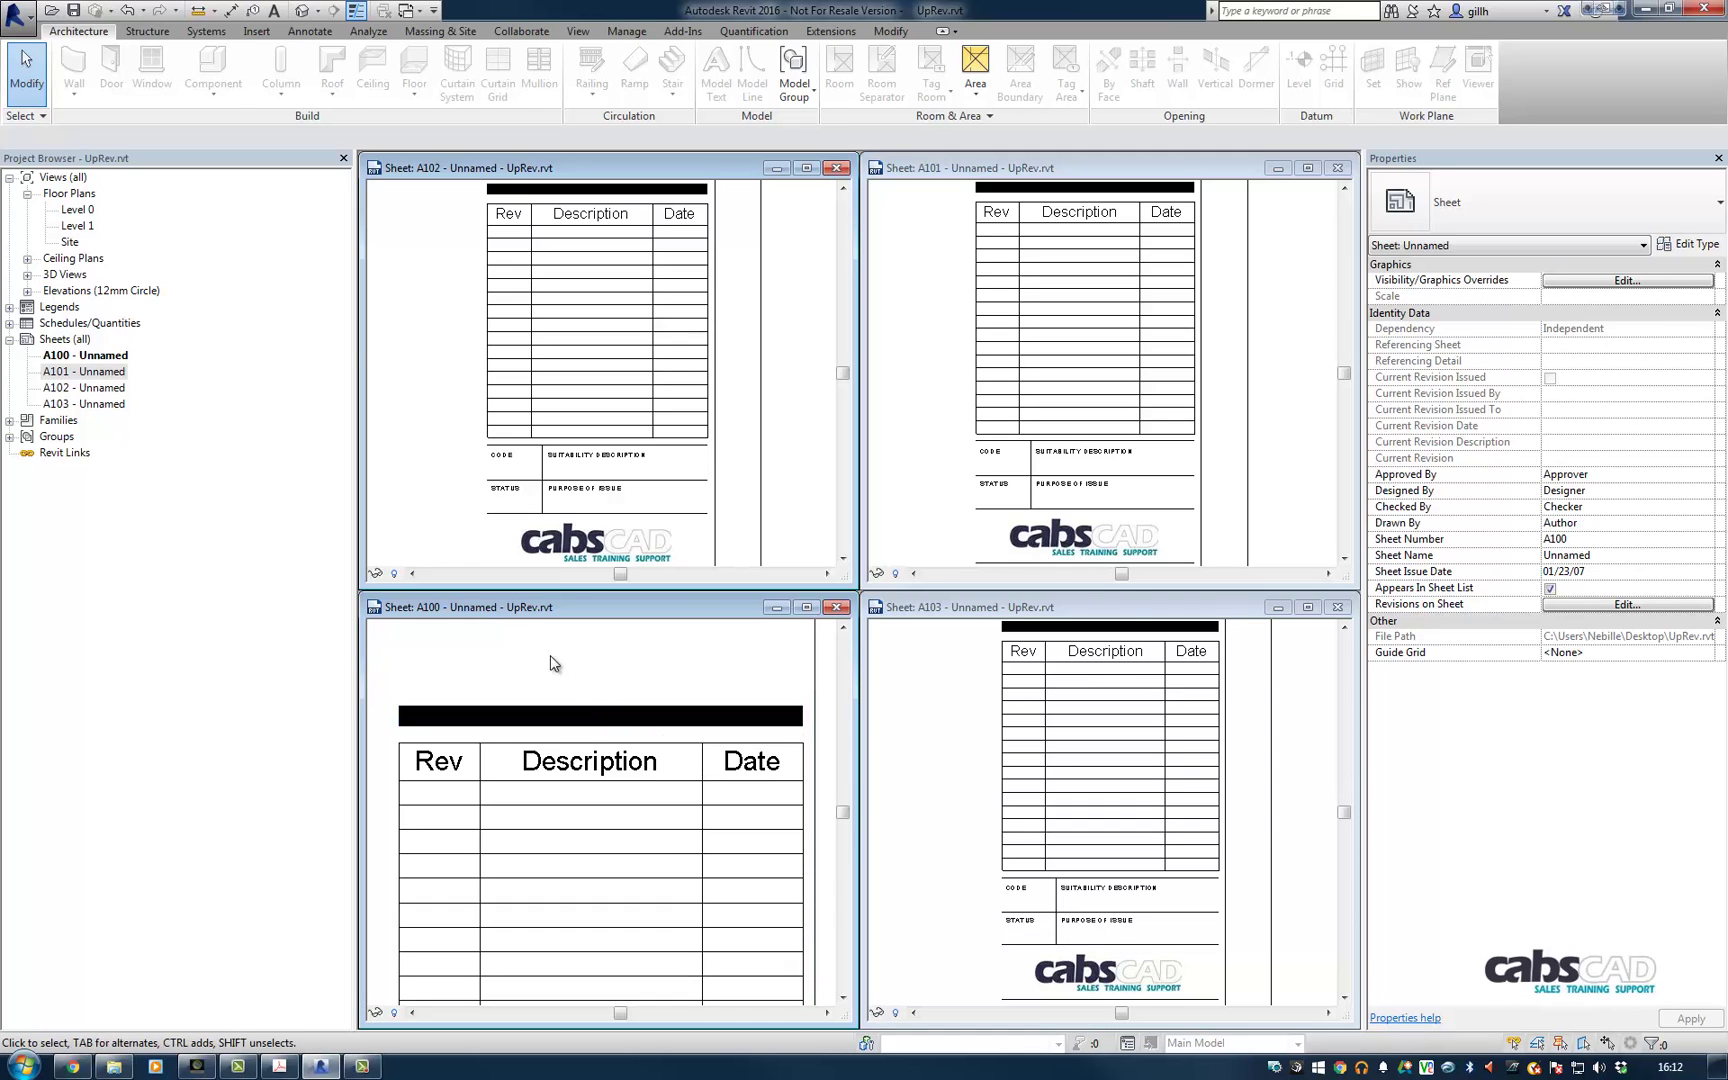
Sketch a short Seq. 6 revision cloud at the header of A100's revision table.
left_click(308, 40)
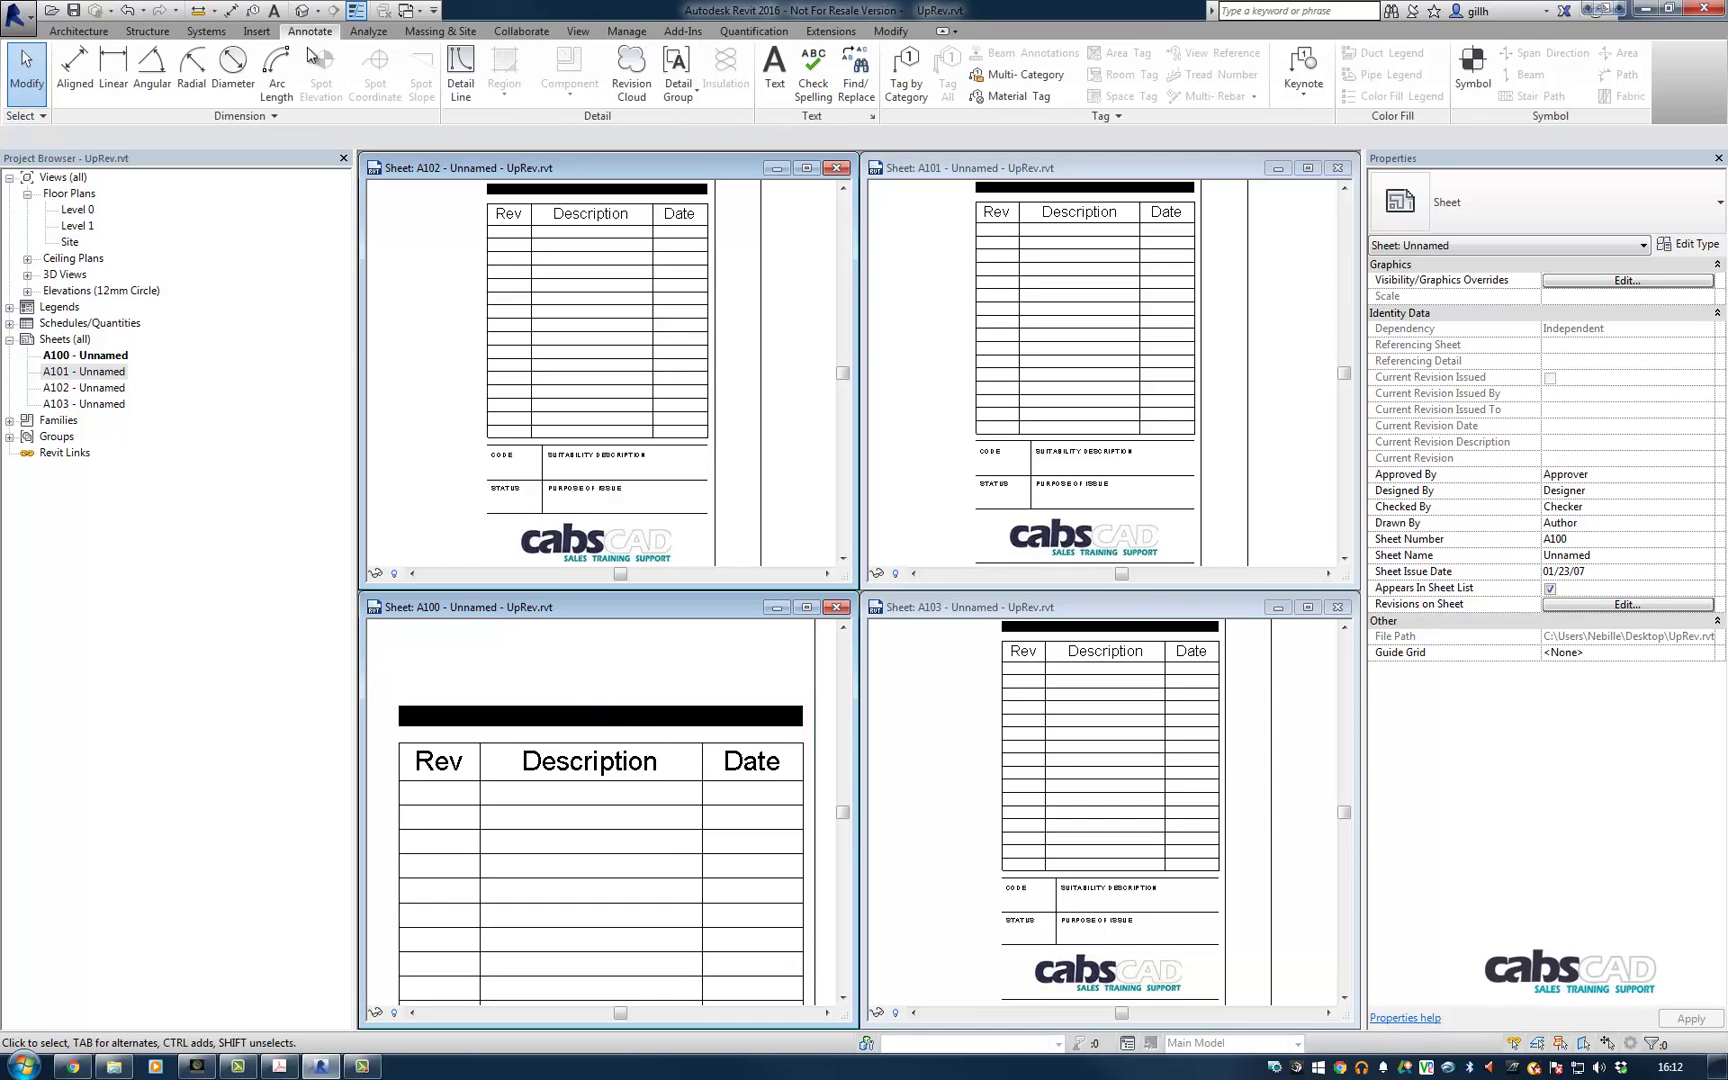
left_click(636, 88)
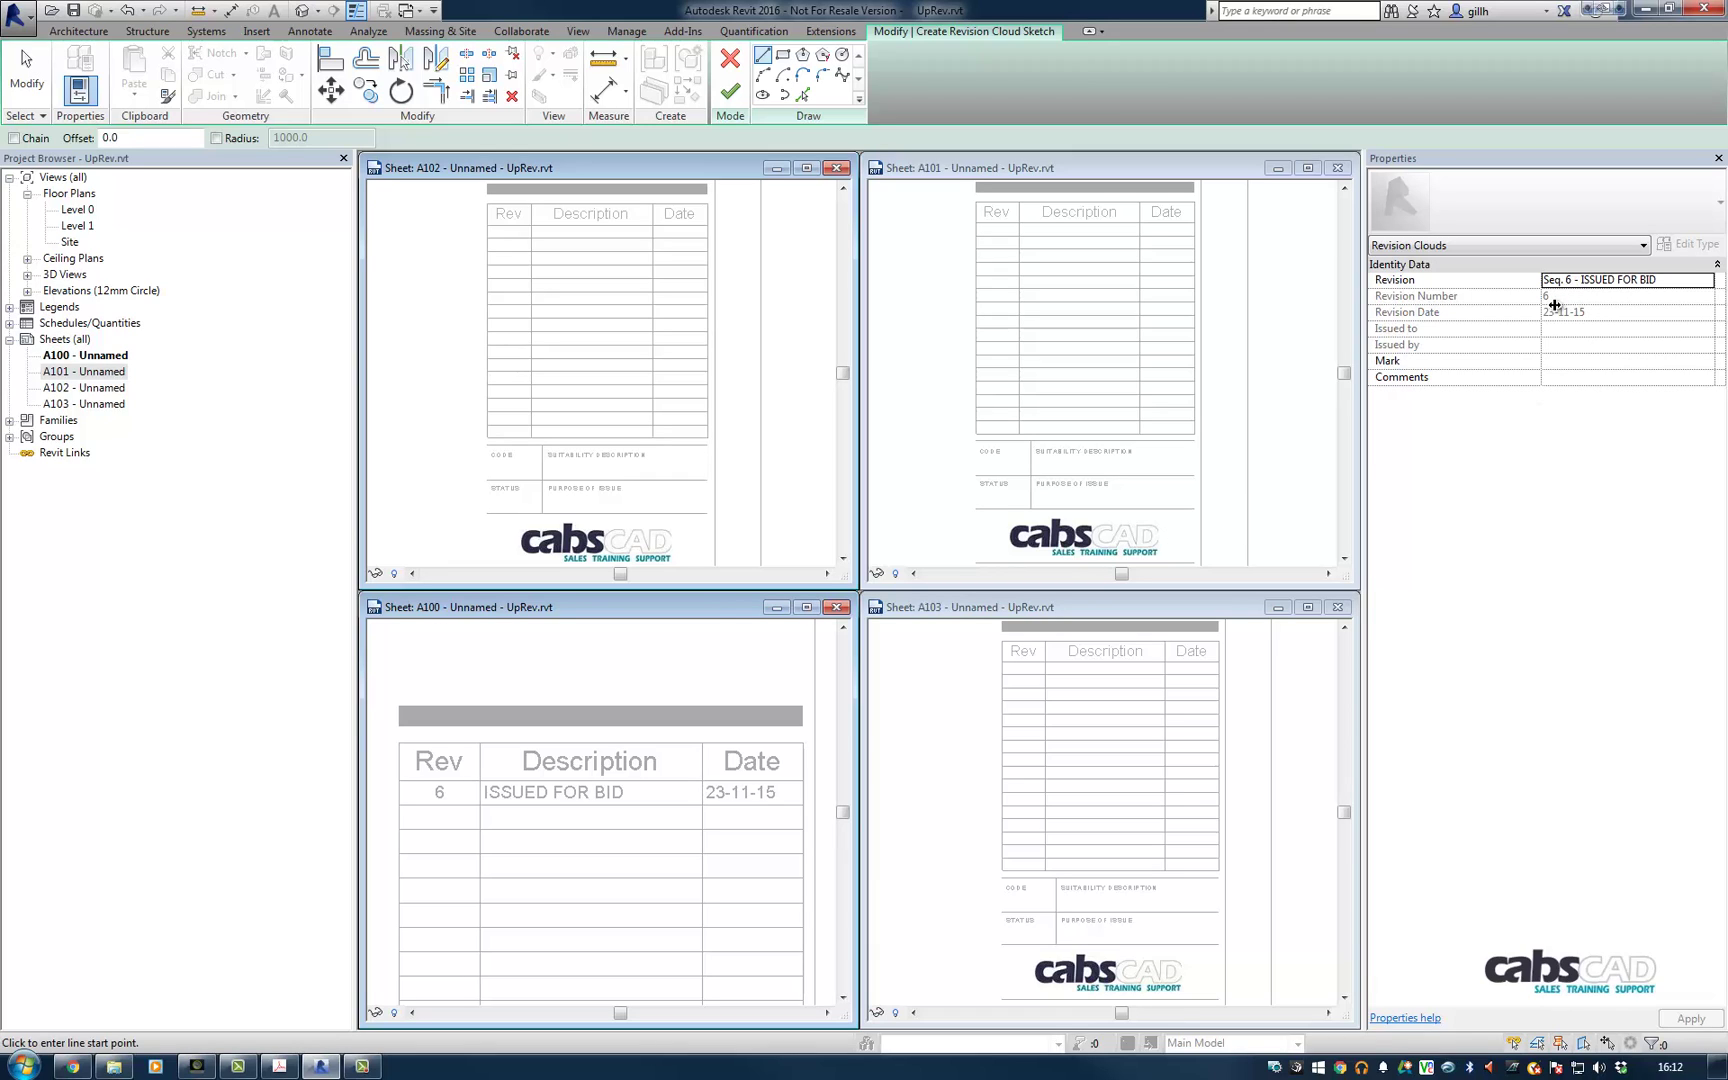
left_click(411, 719)
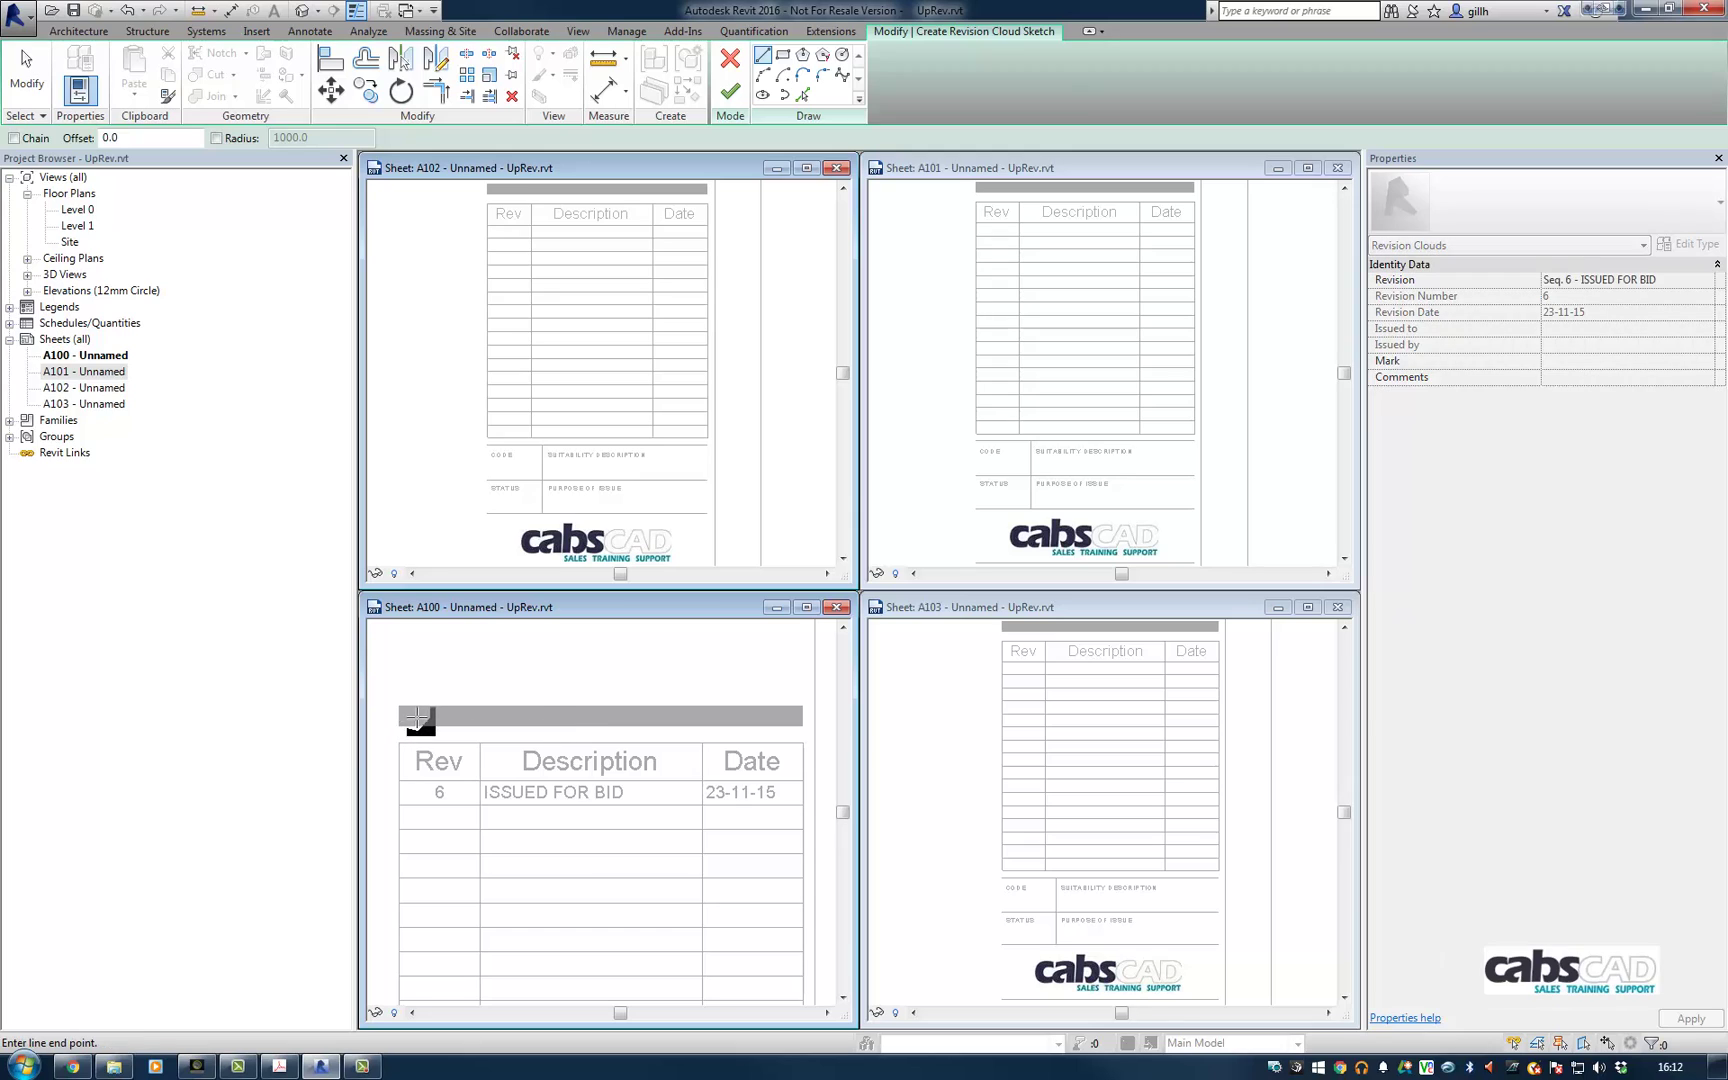
left_click(425, 711)
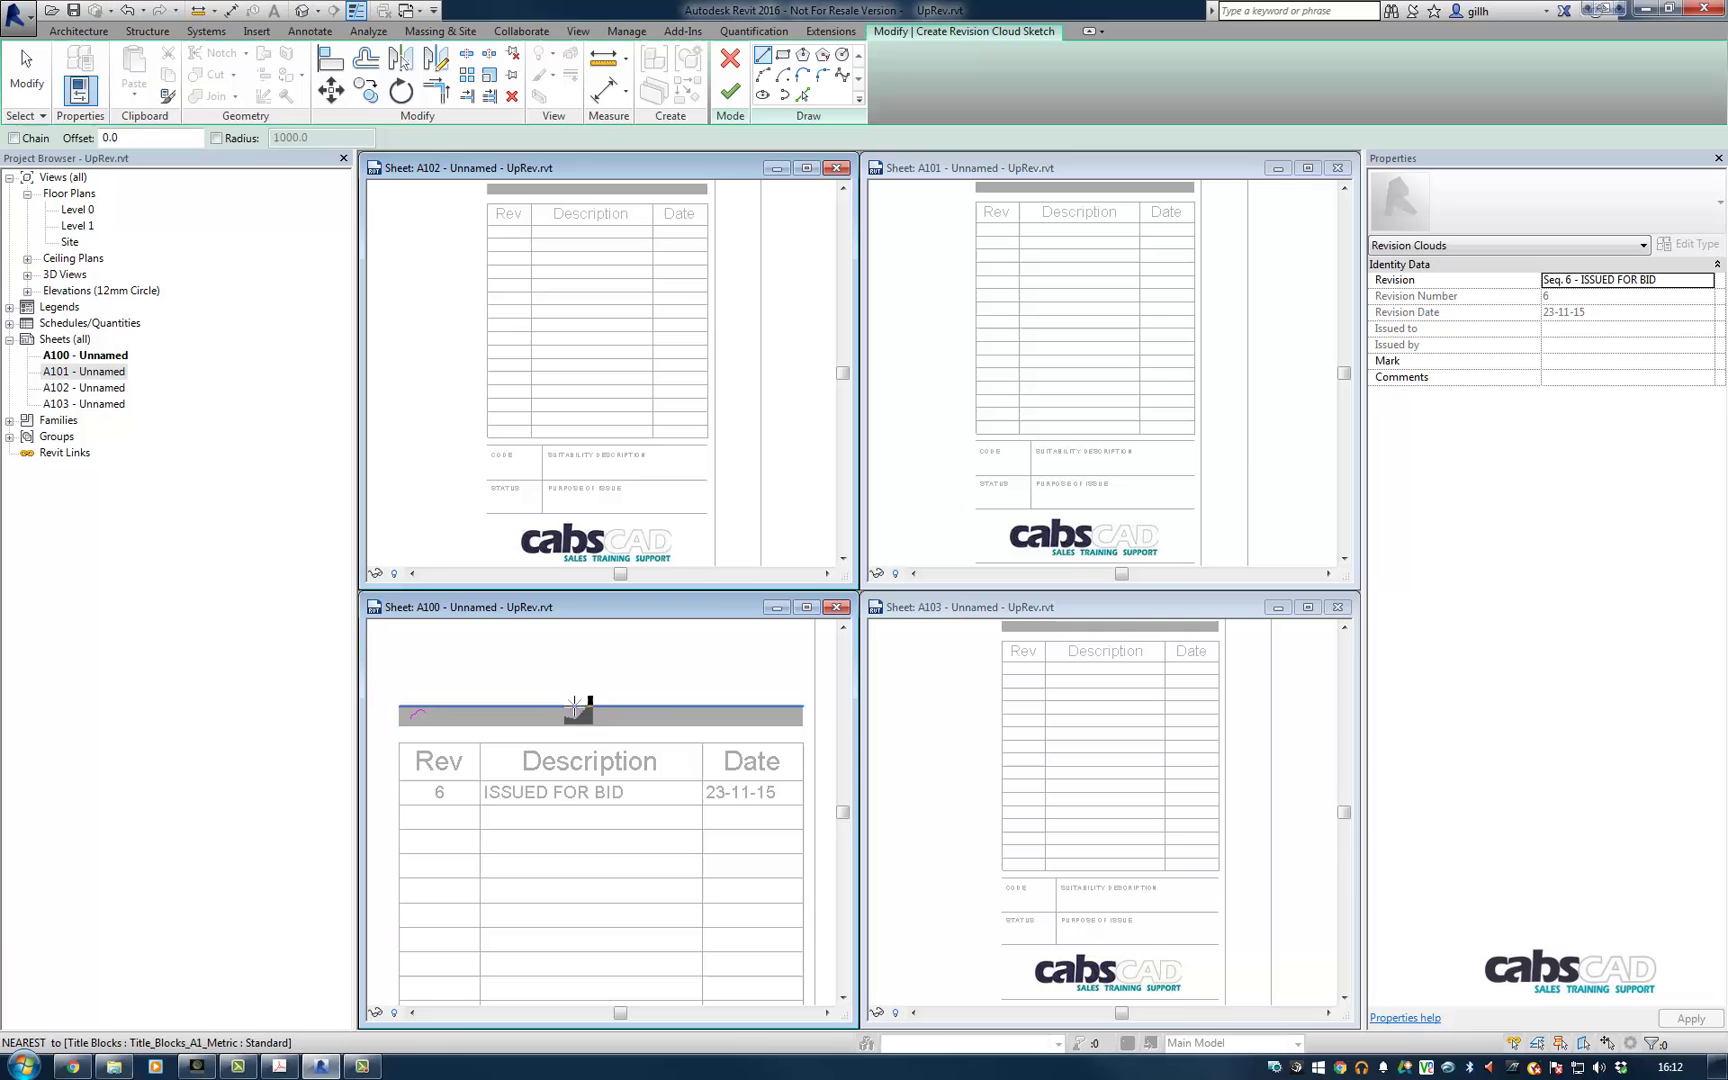
left_click(730, 91)
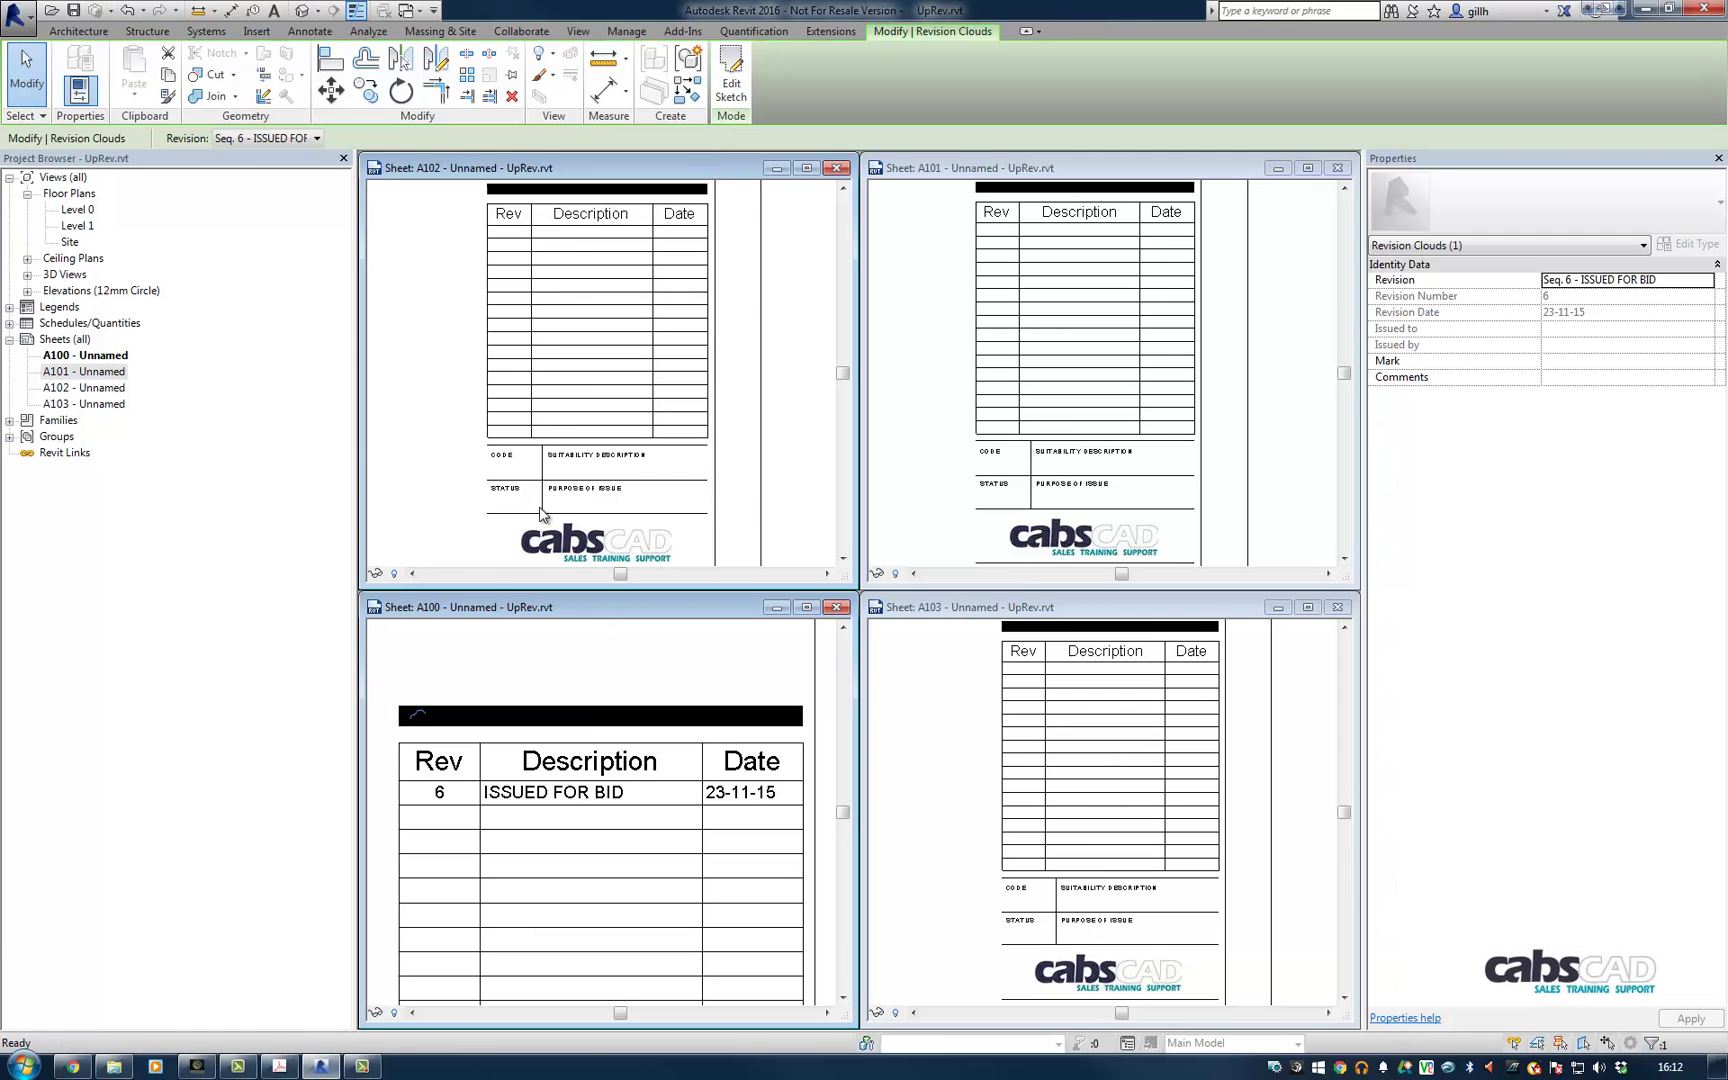
Copy A100's revision 6 cloud and paste it aligned onto sheets A101, A102 and A103.
left_click(492, 665)
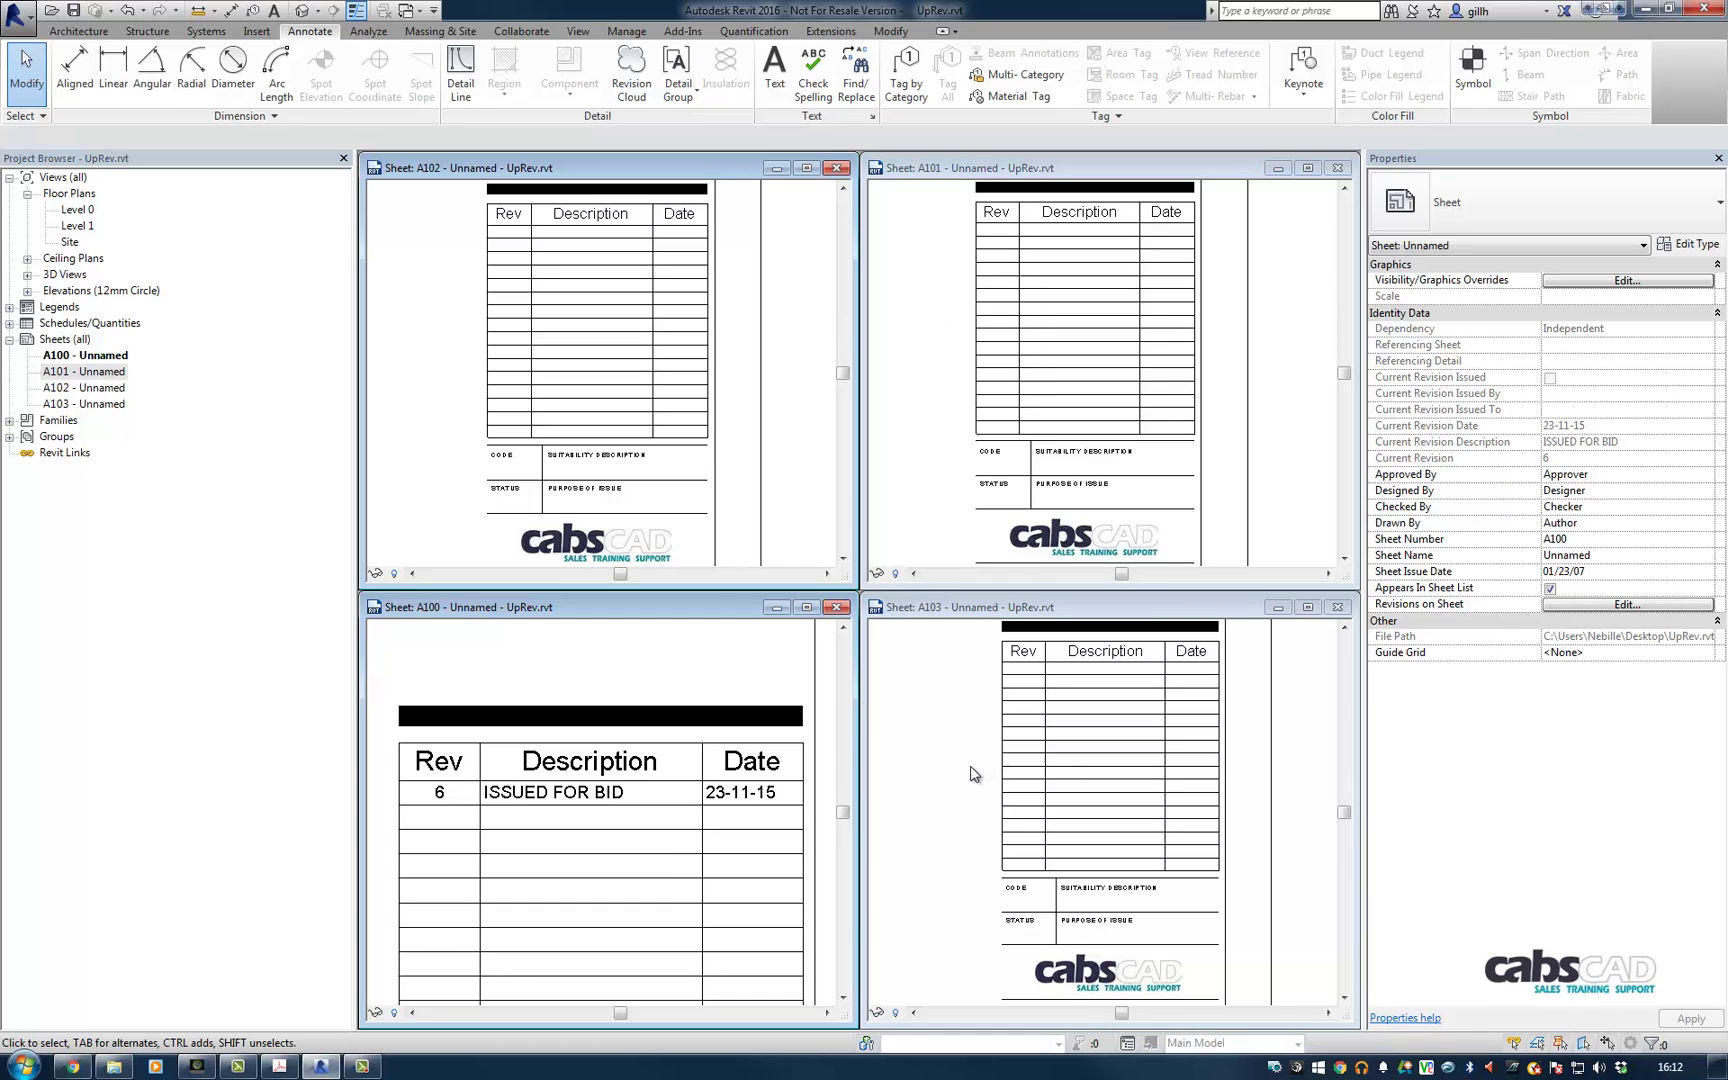
left_click_drag(374, 673, 538, 769)
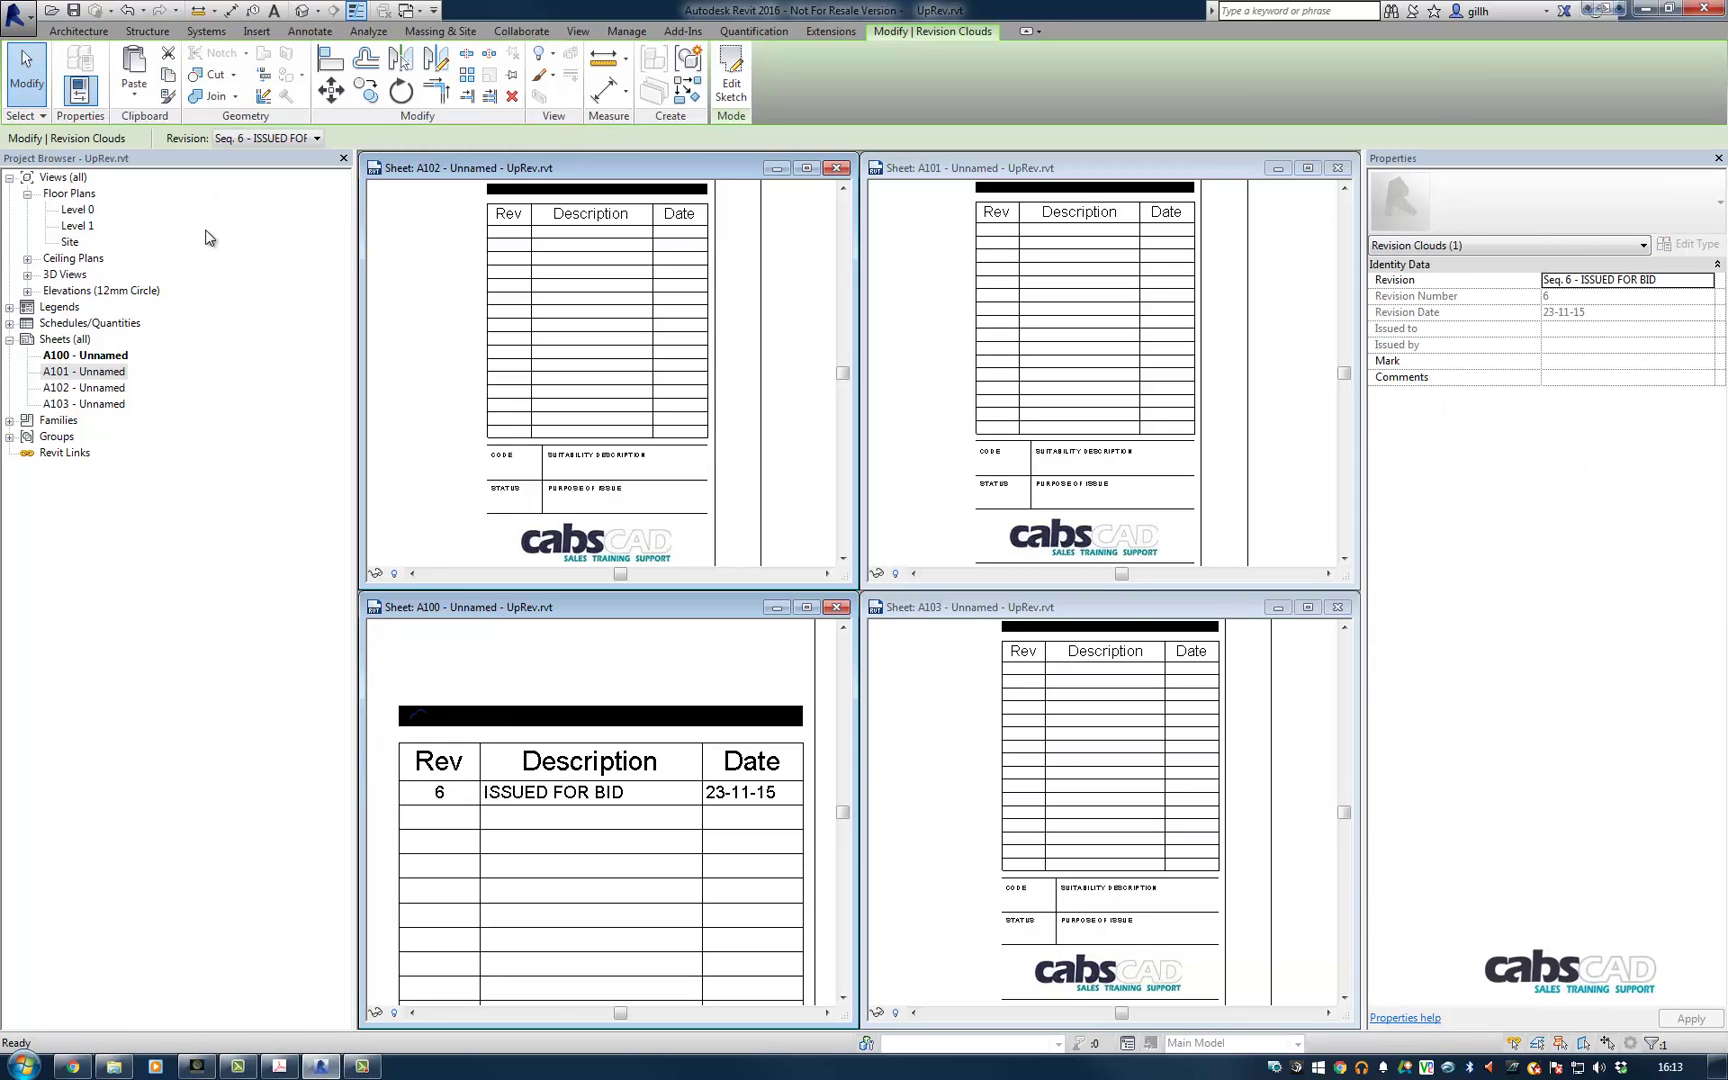
left_click(134, 94)
left_click(128, 199)
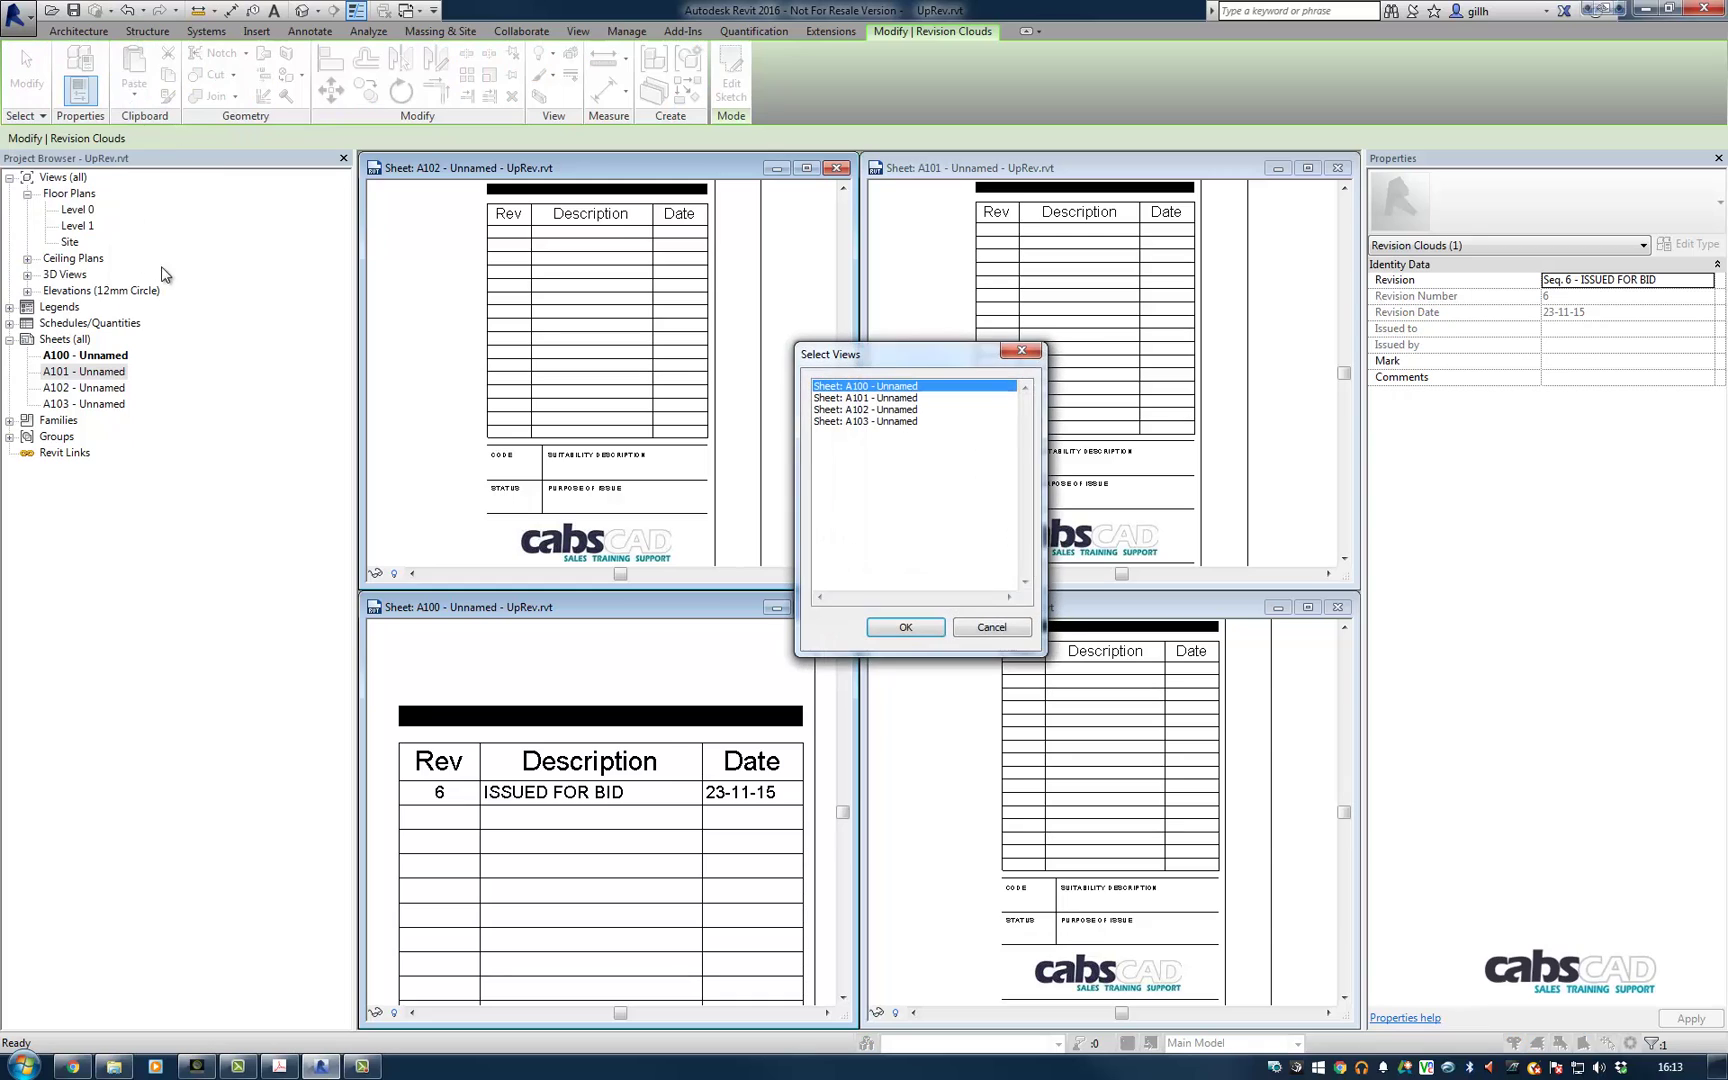
left_click_drag(887, 401, 890, 421)
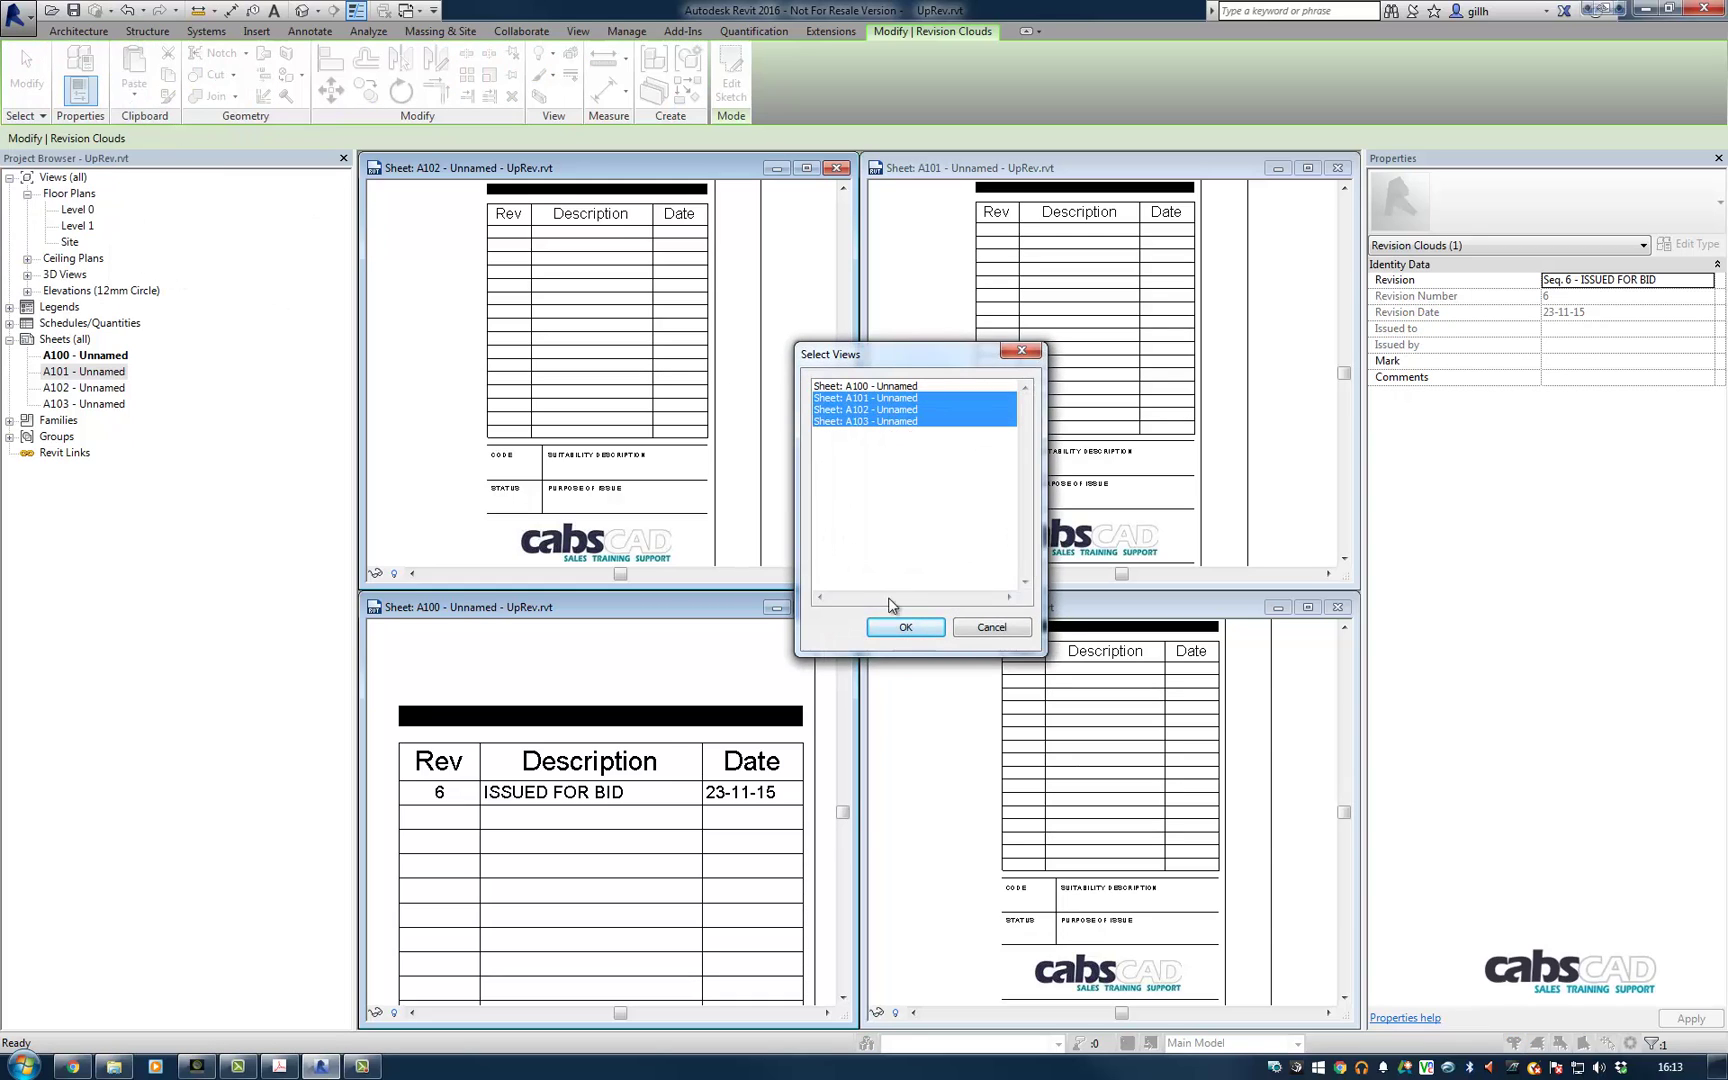
left_click(900, 626)
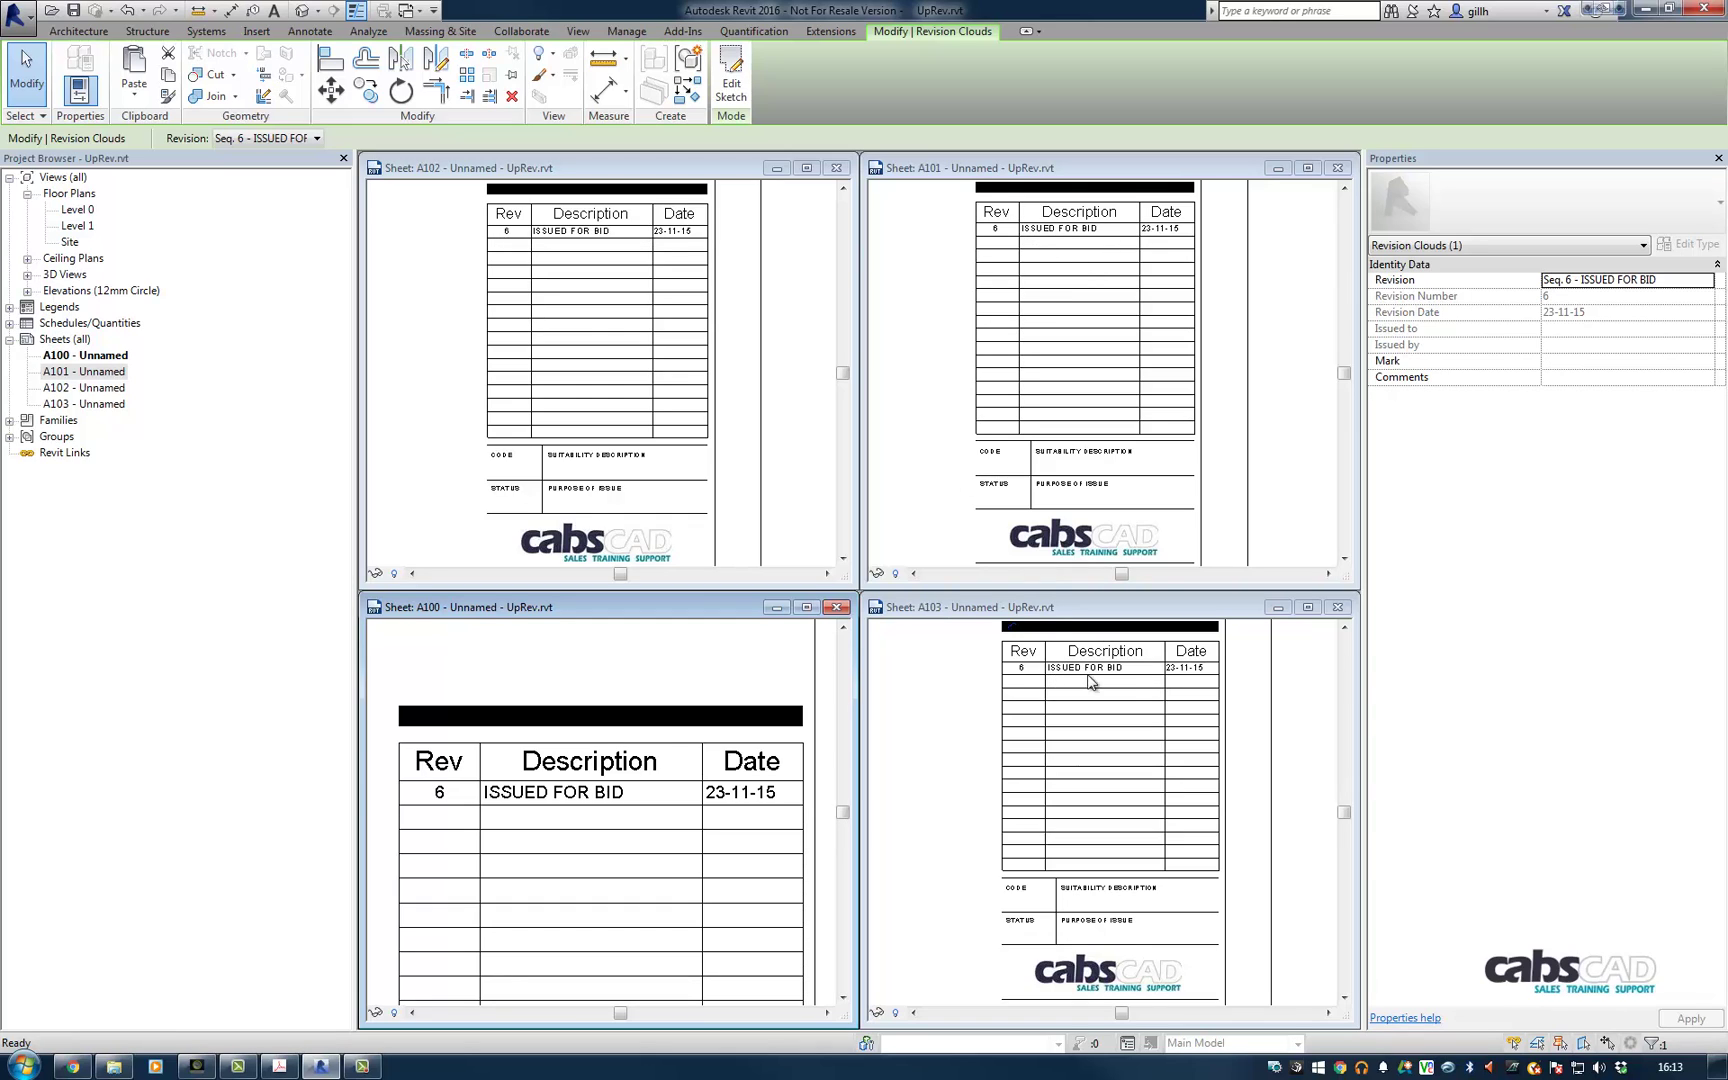
From sheet A103, undo the last four commands to remove the pasted revision clouds.
left_click(962, 716)
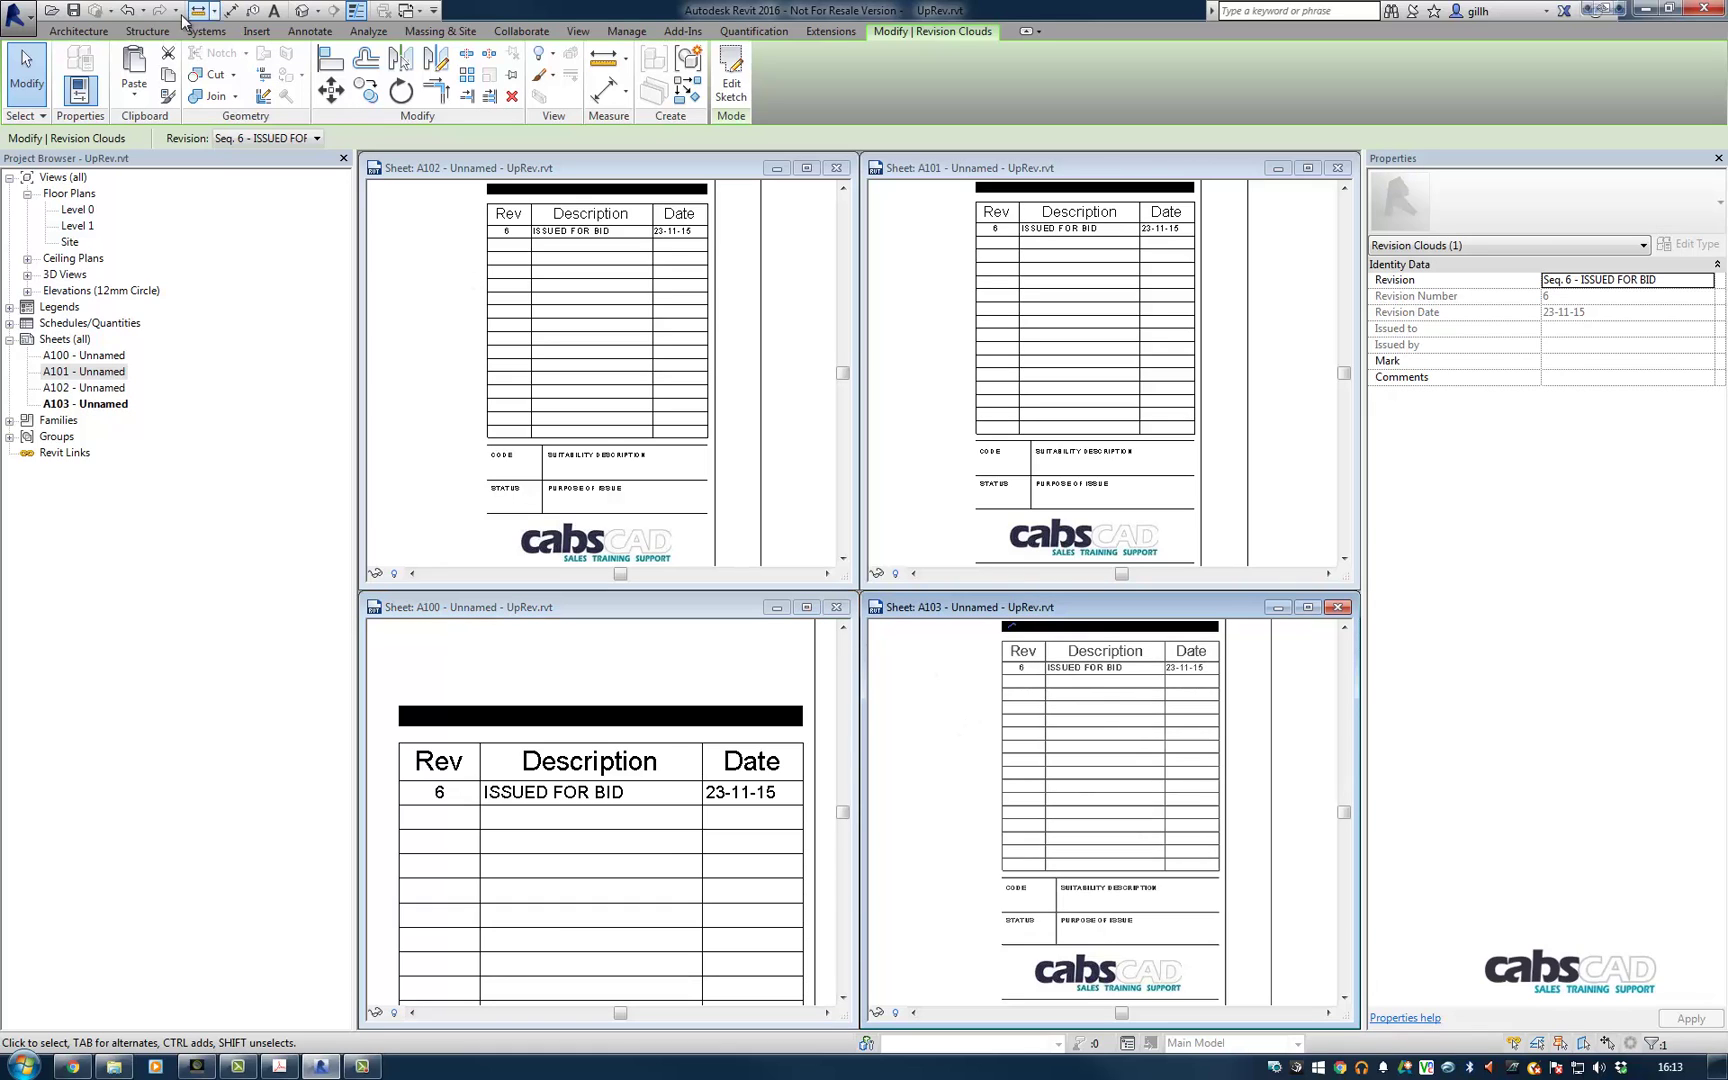
left_click(143, 12)
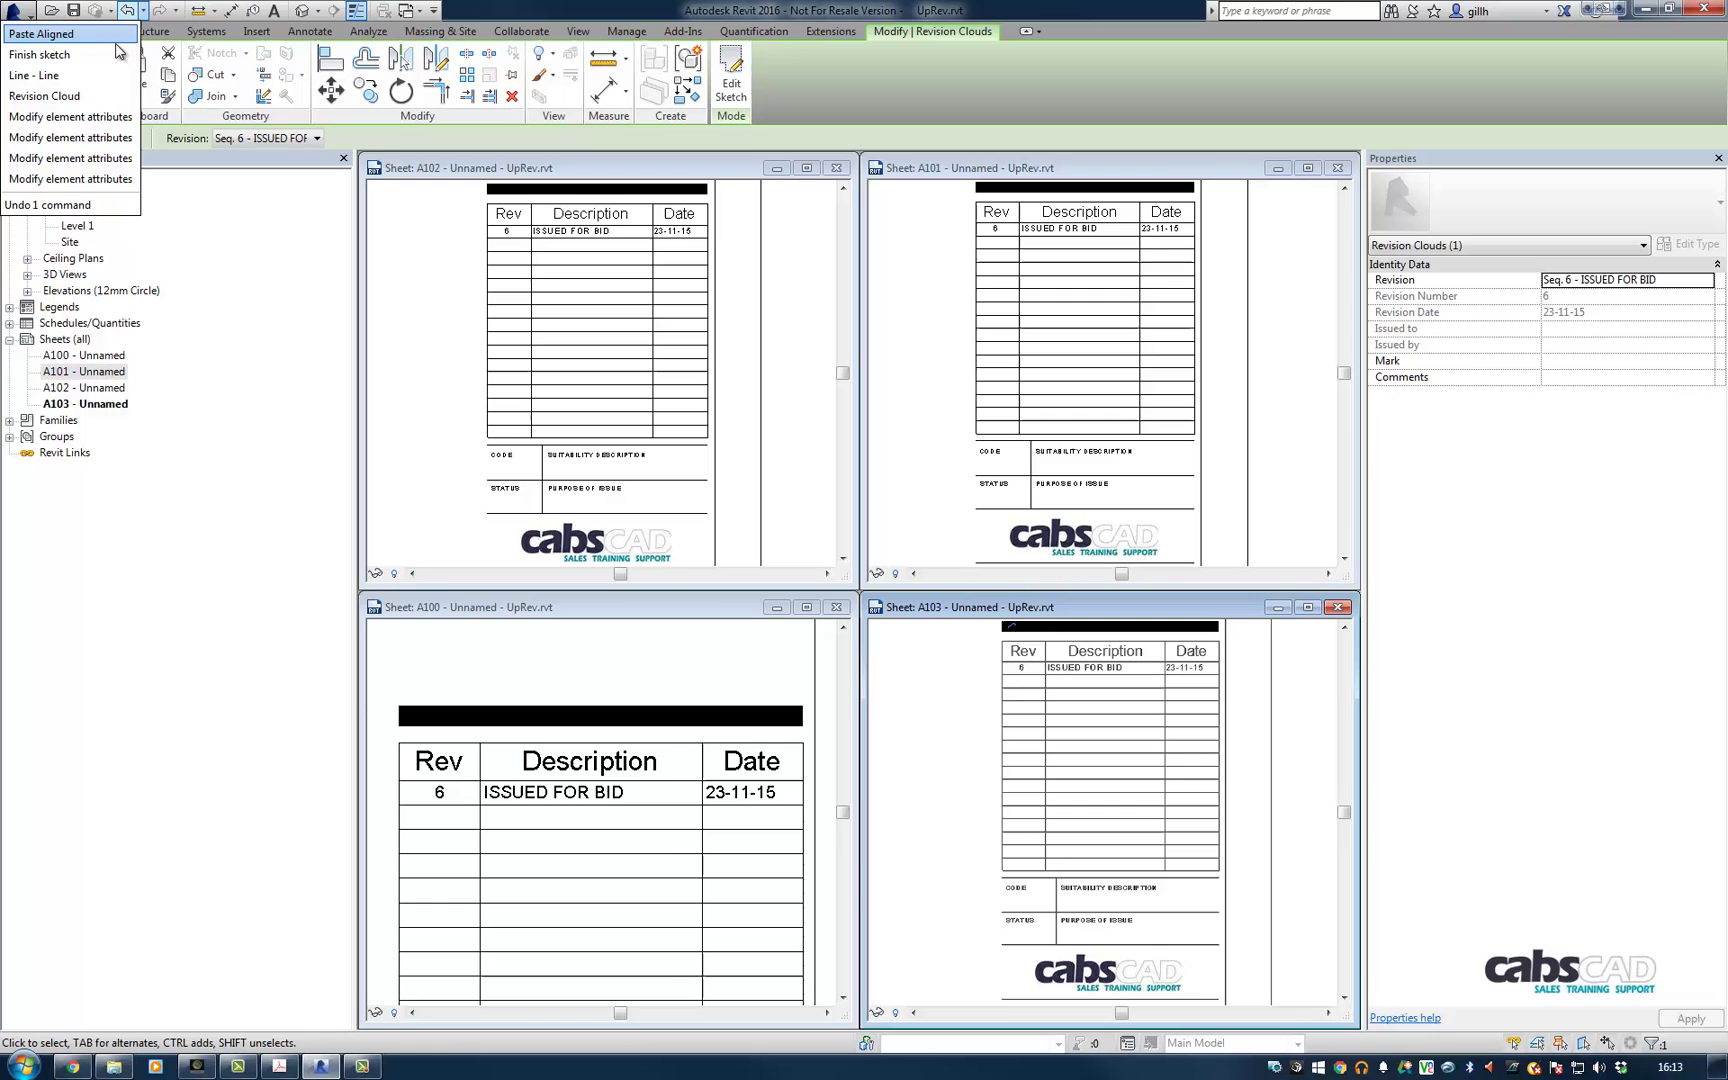
left_click(106, 120)
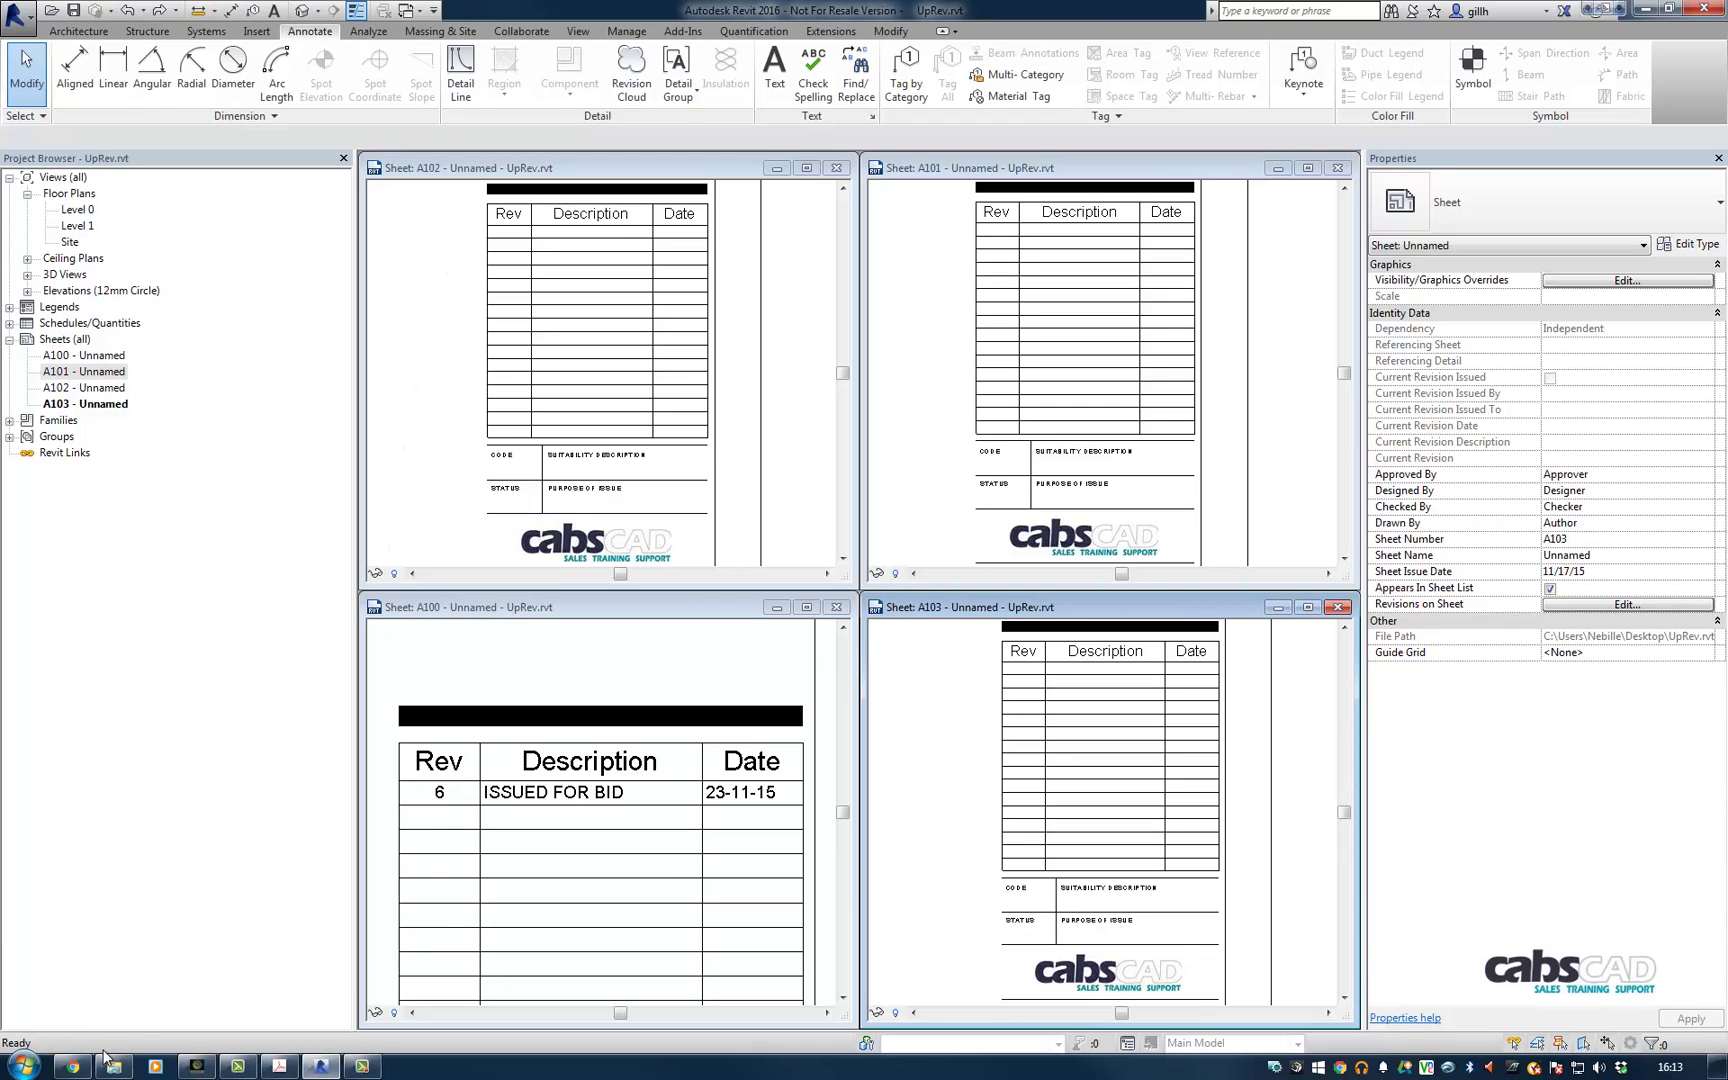
left_click(72, 1066)
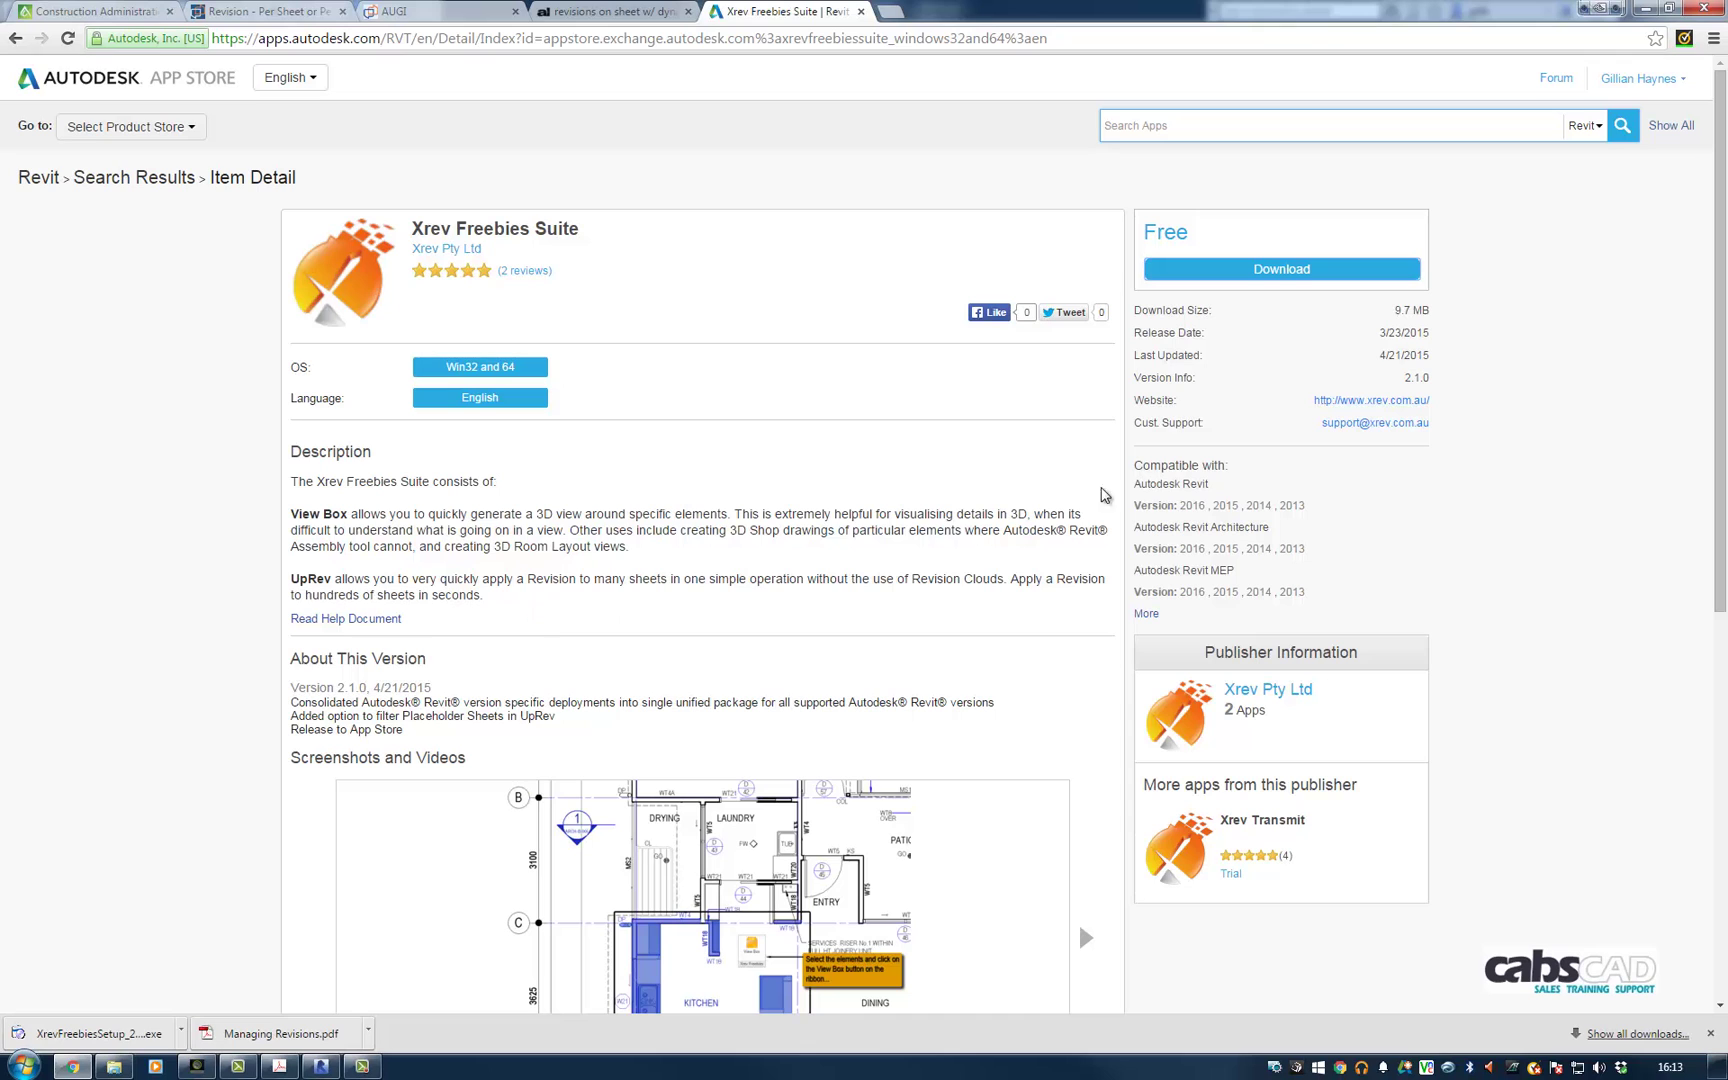
Use the Up Rev add-in to apply revision 6 to sheets A101, A102 and A103.
left_click(1647, 10)
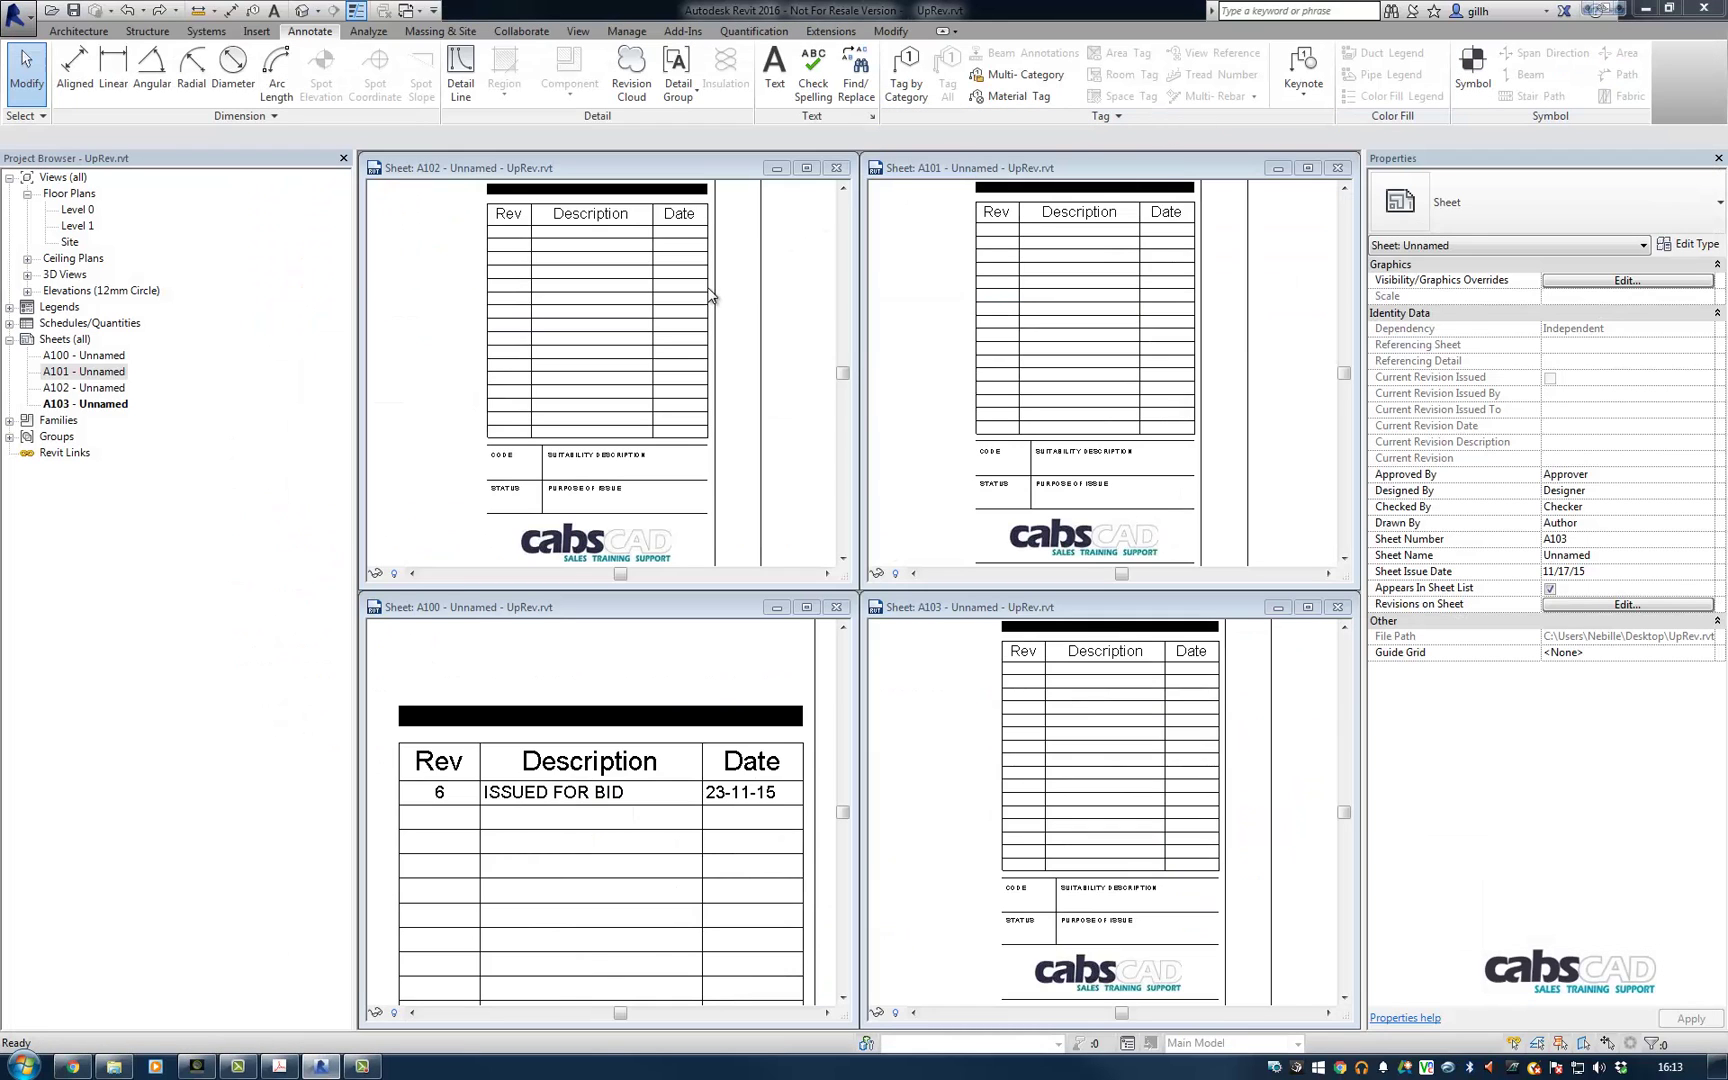
left_click(684, 32)
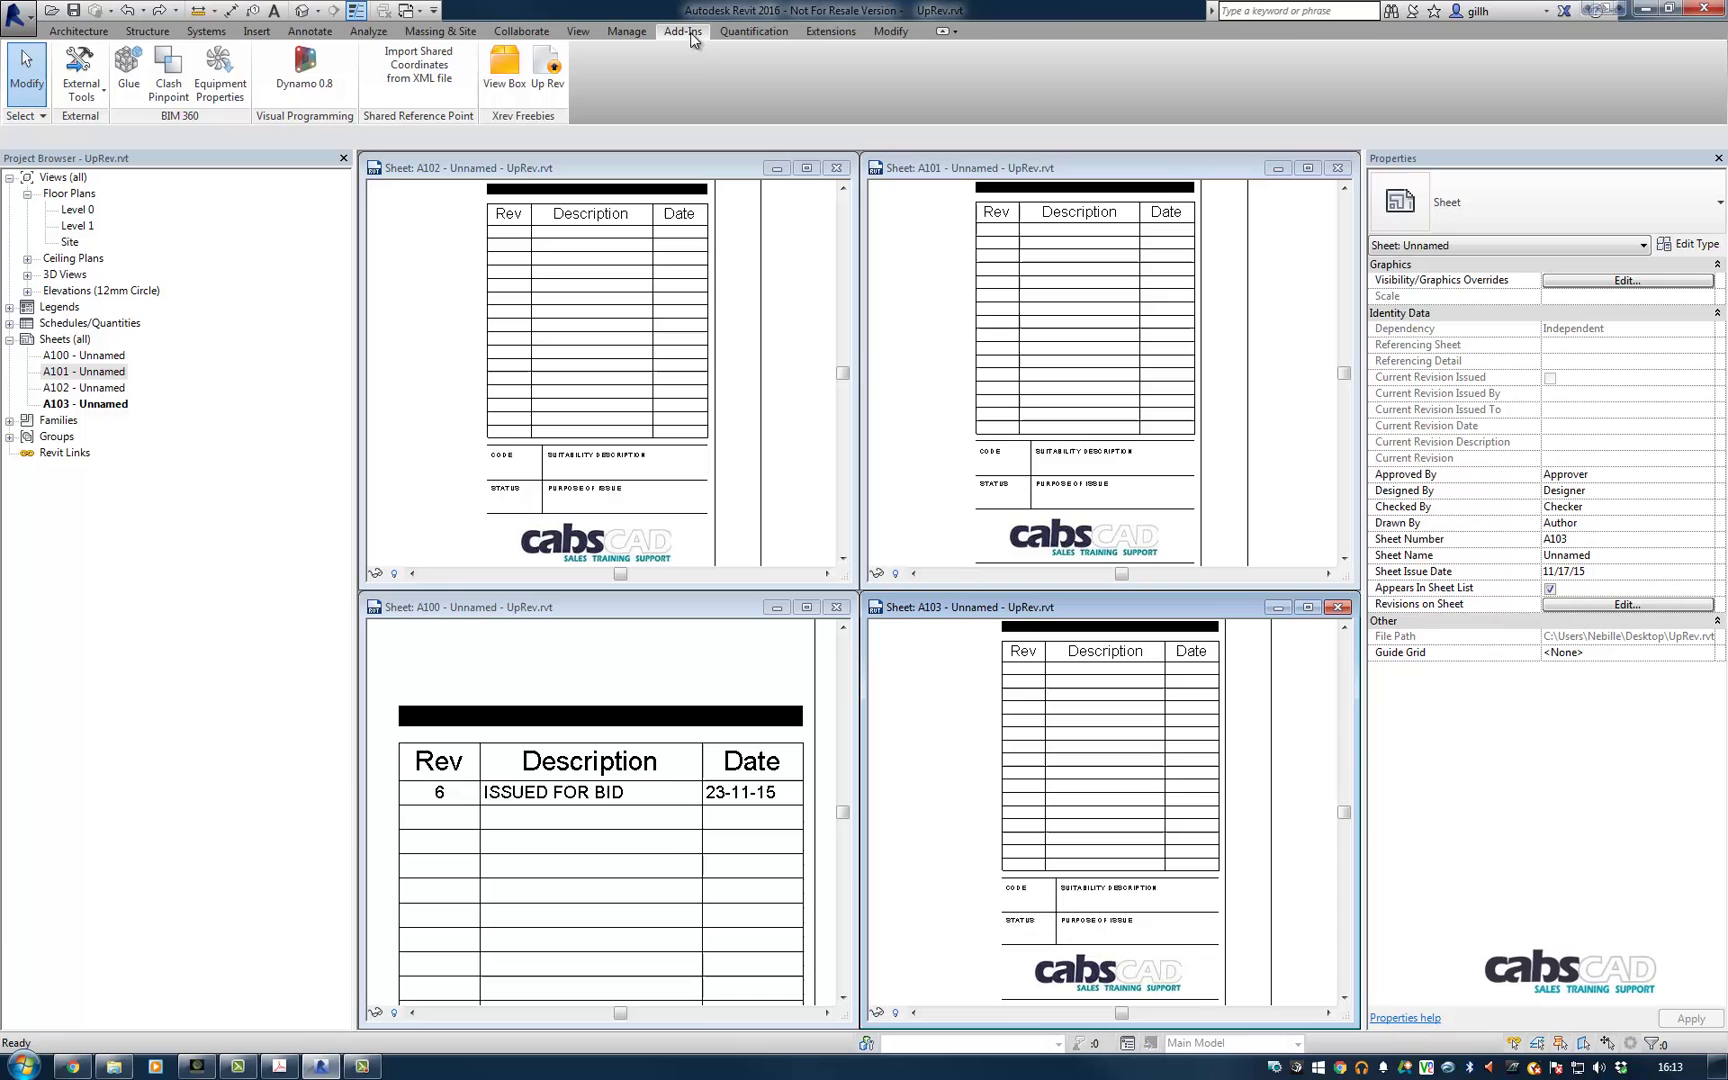
left_click(549, 84)
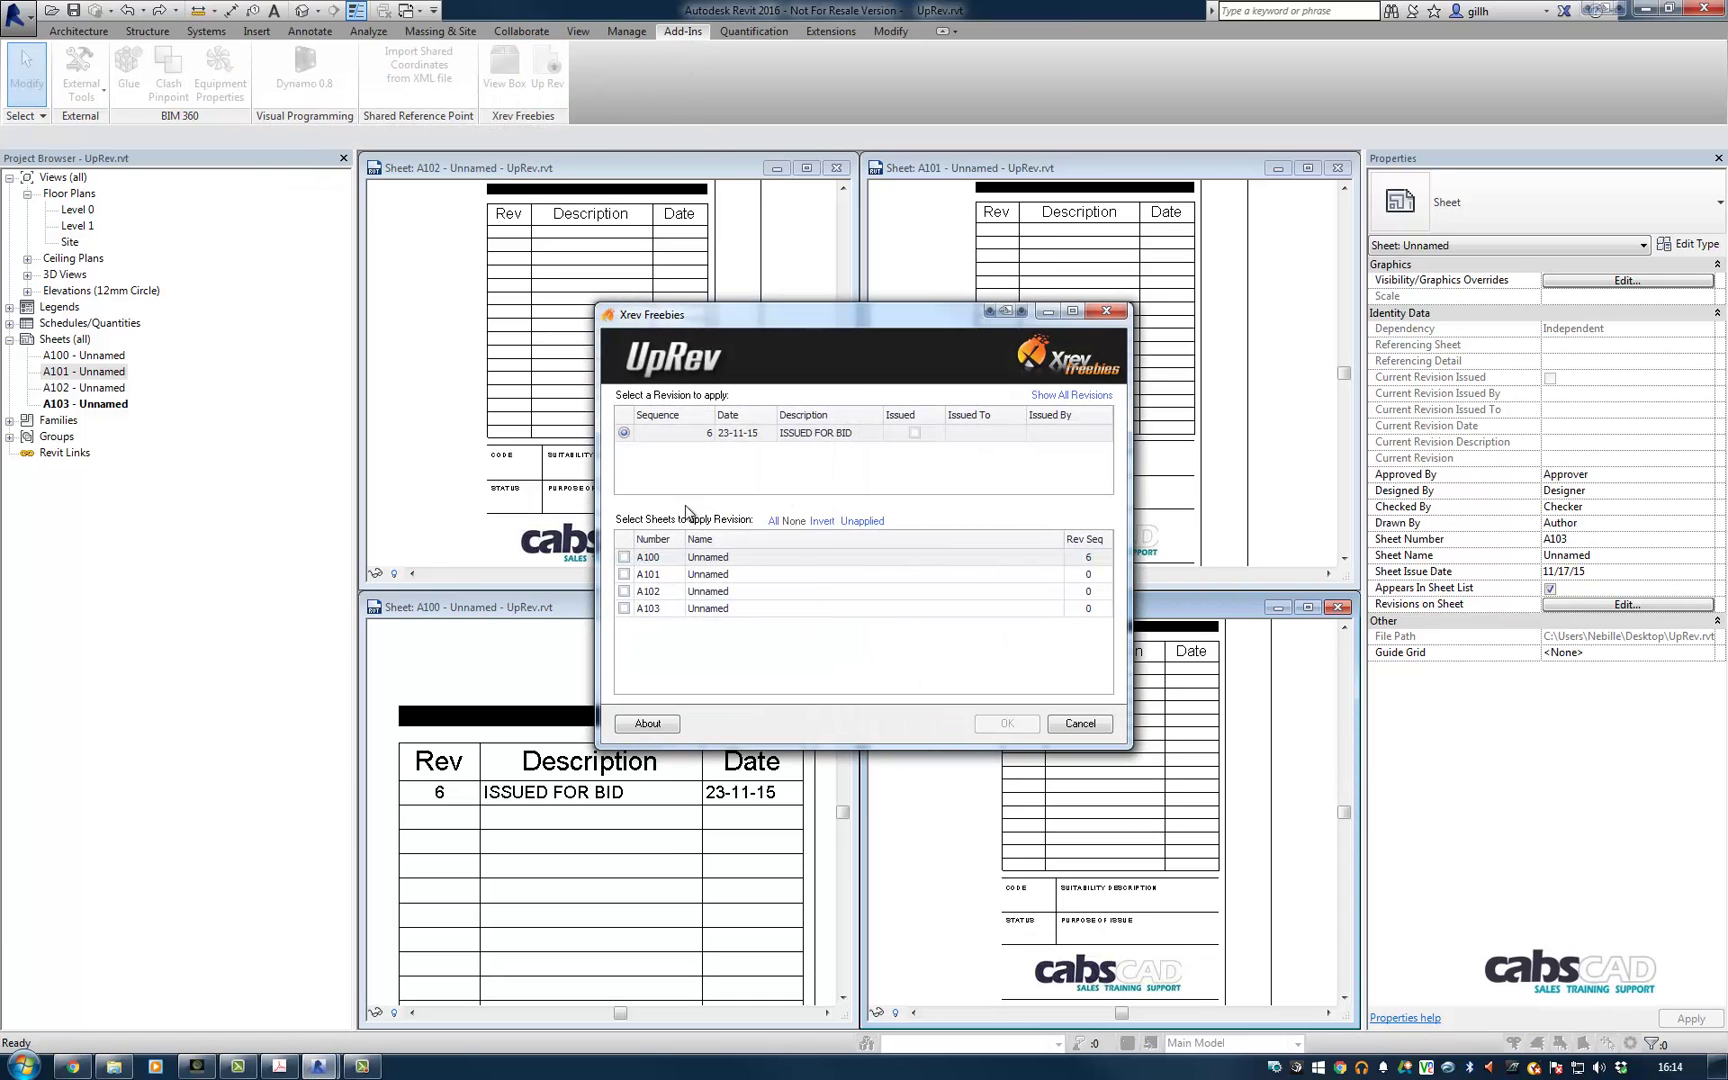
left_click_drag(798, 322, 927, 220)
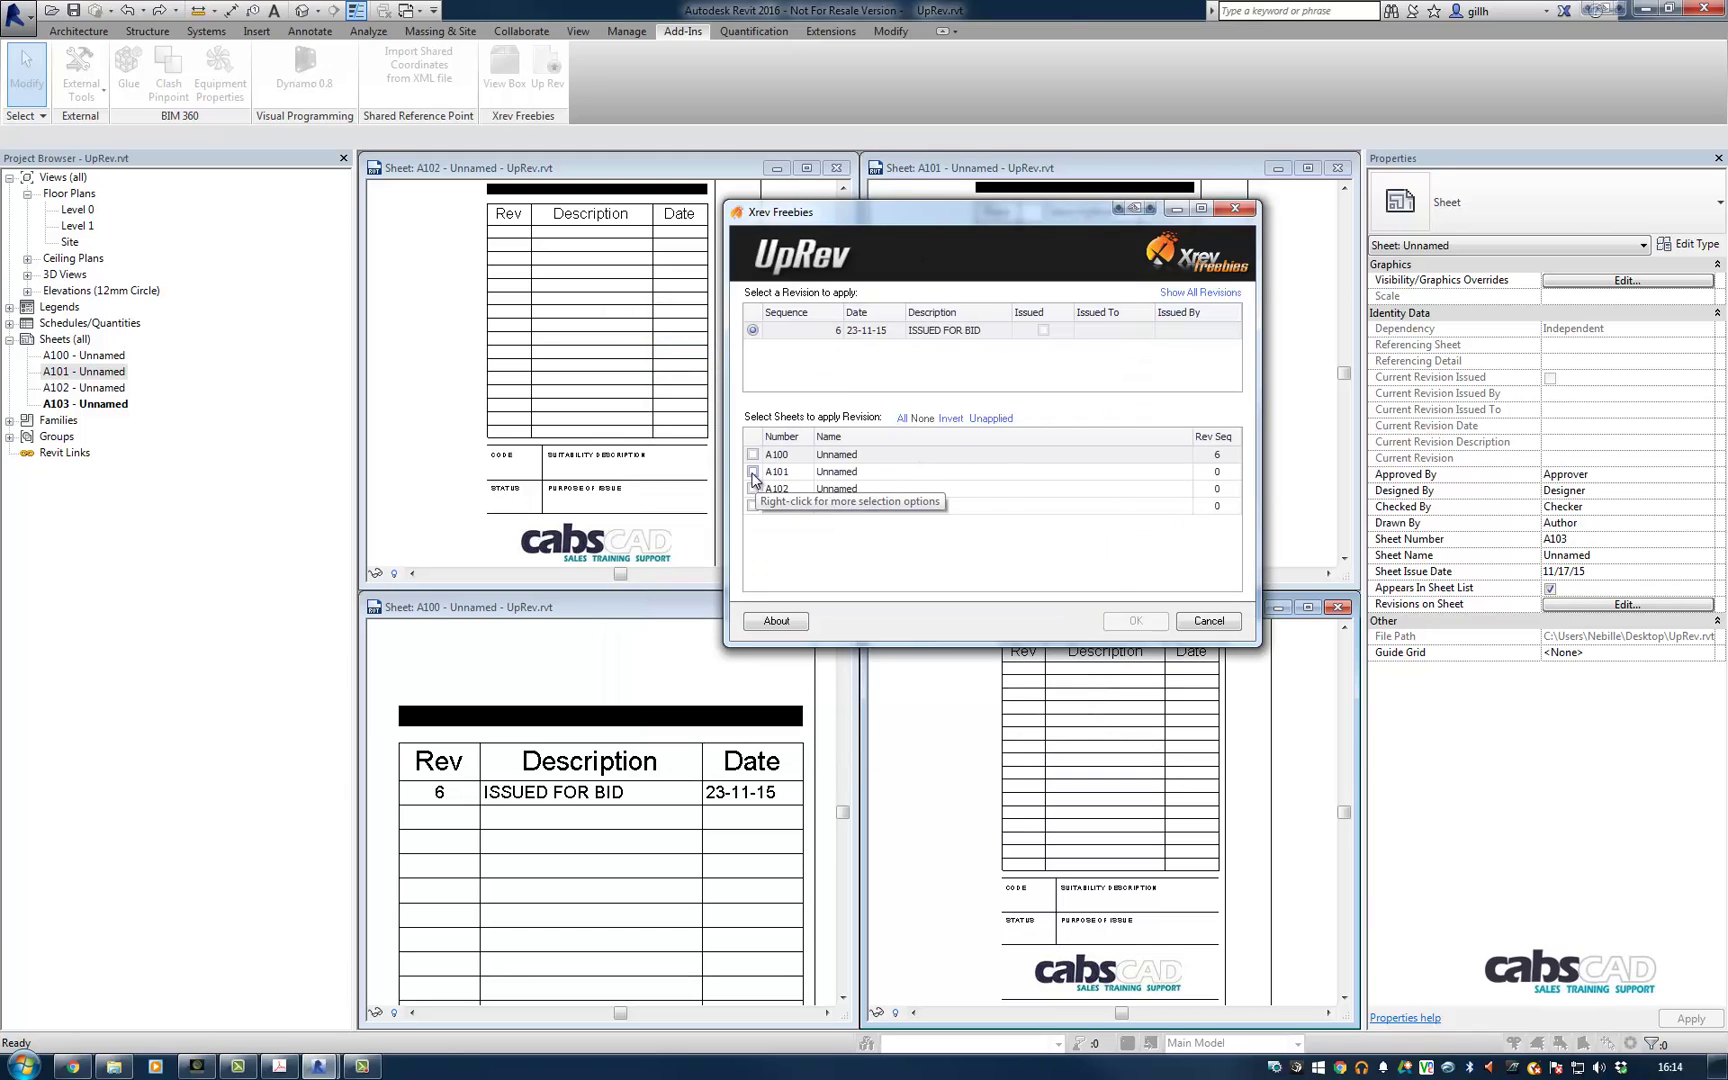
left_click(753, 471)
left_click(753, 488)
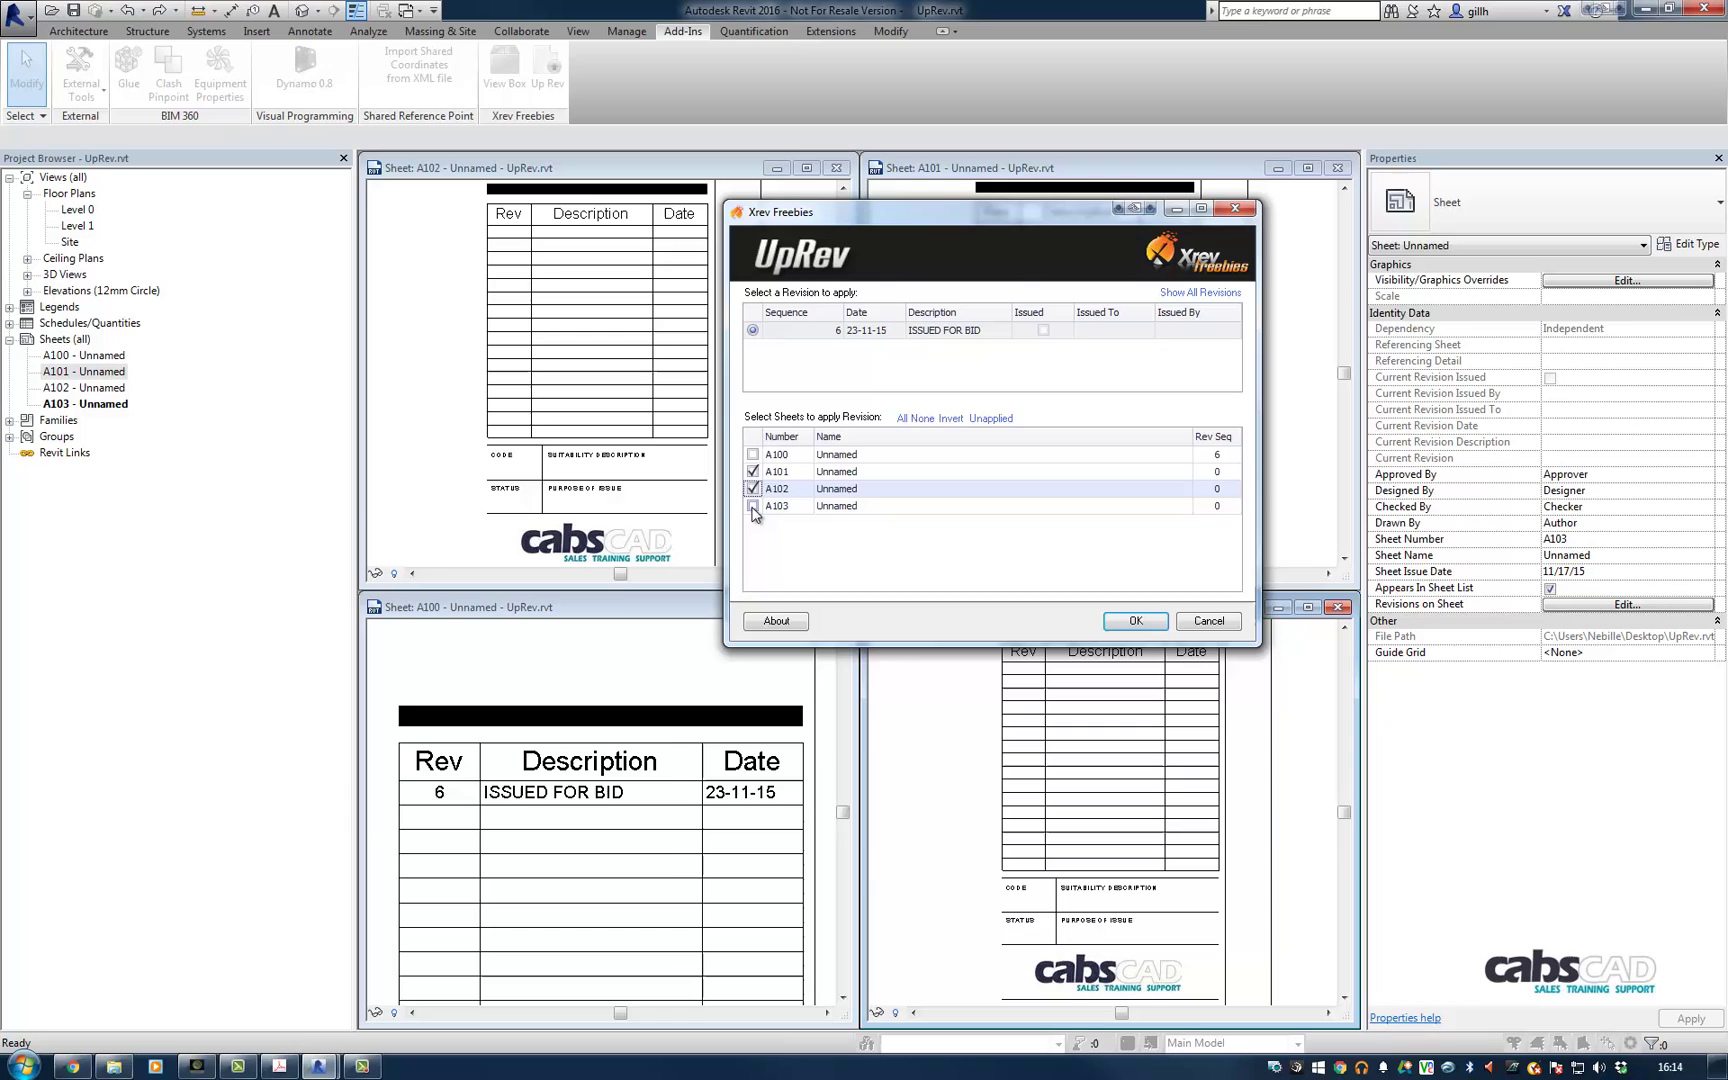
left_click(753, 506)
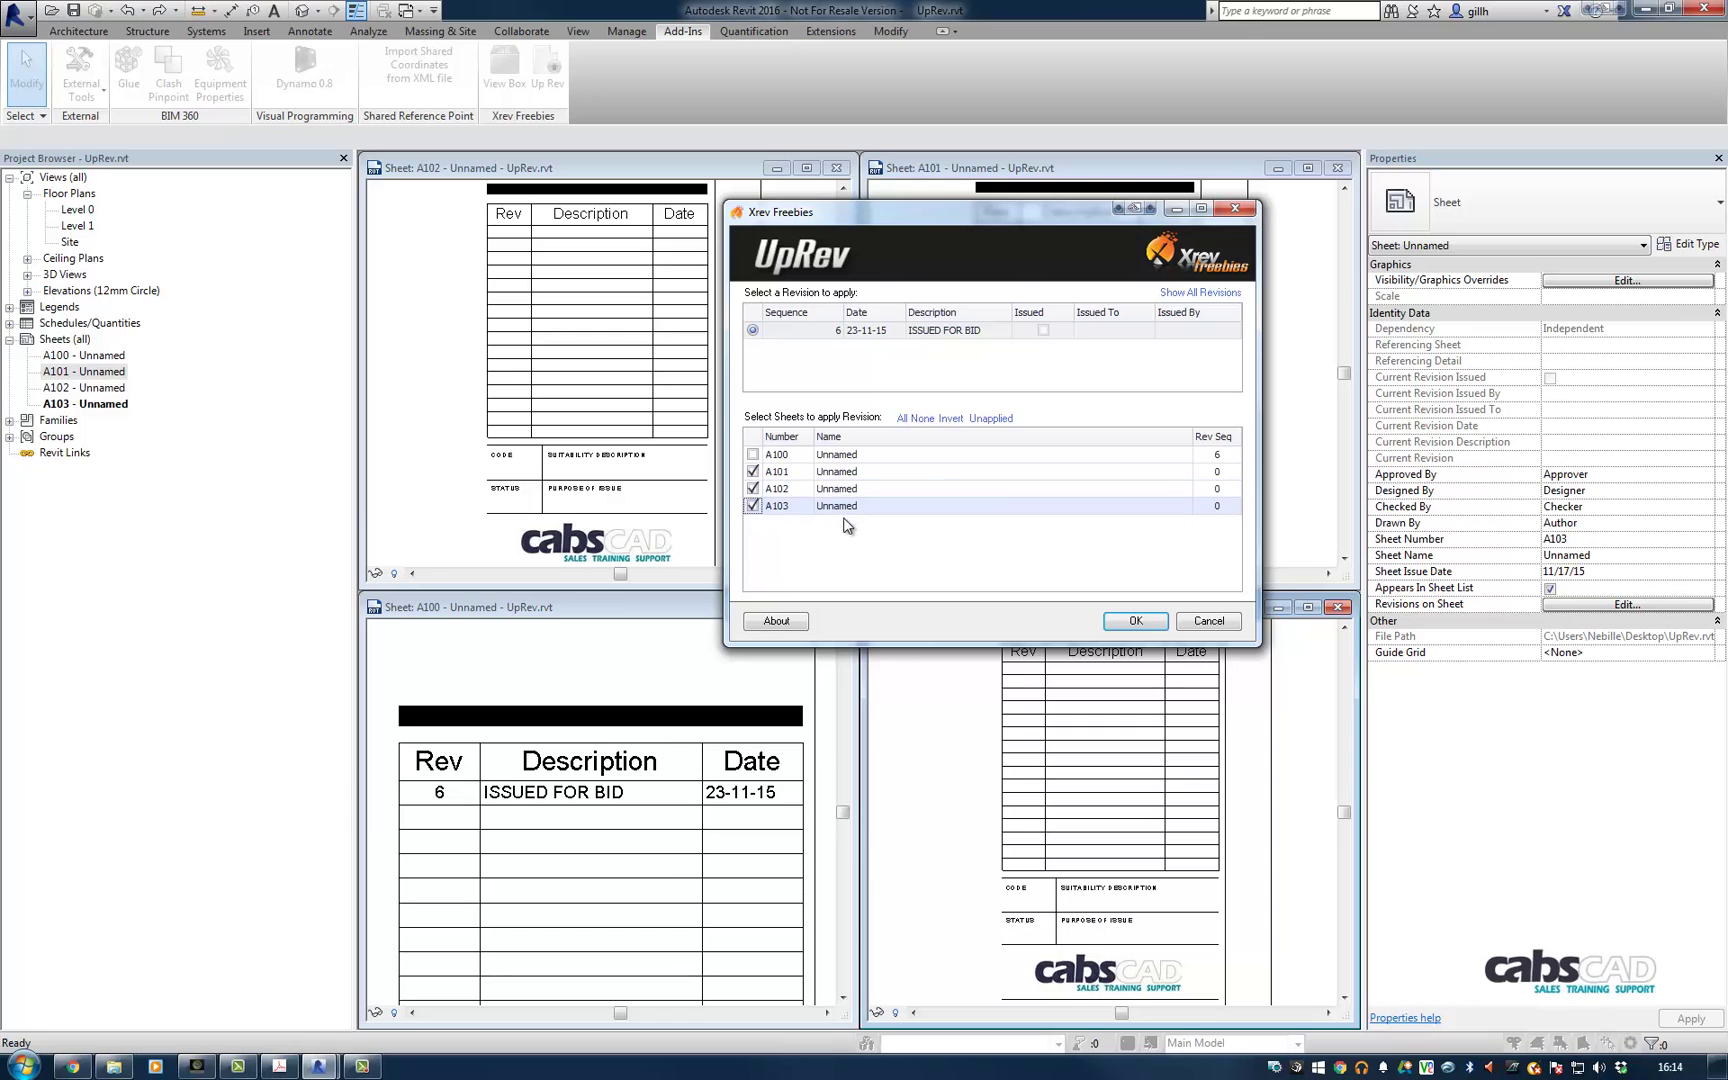
left_click(1128, 622)
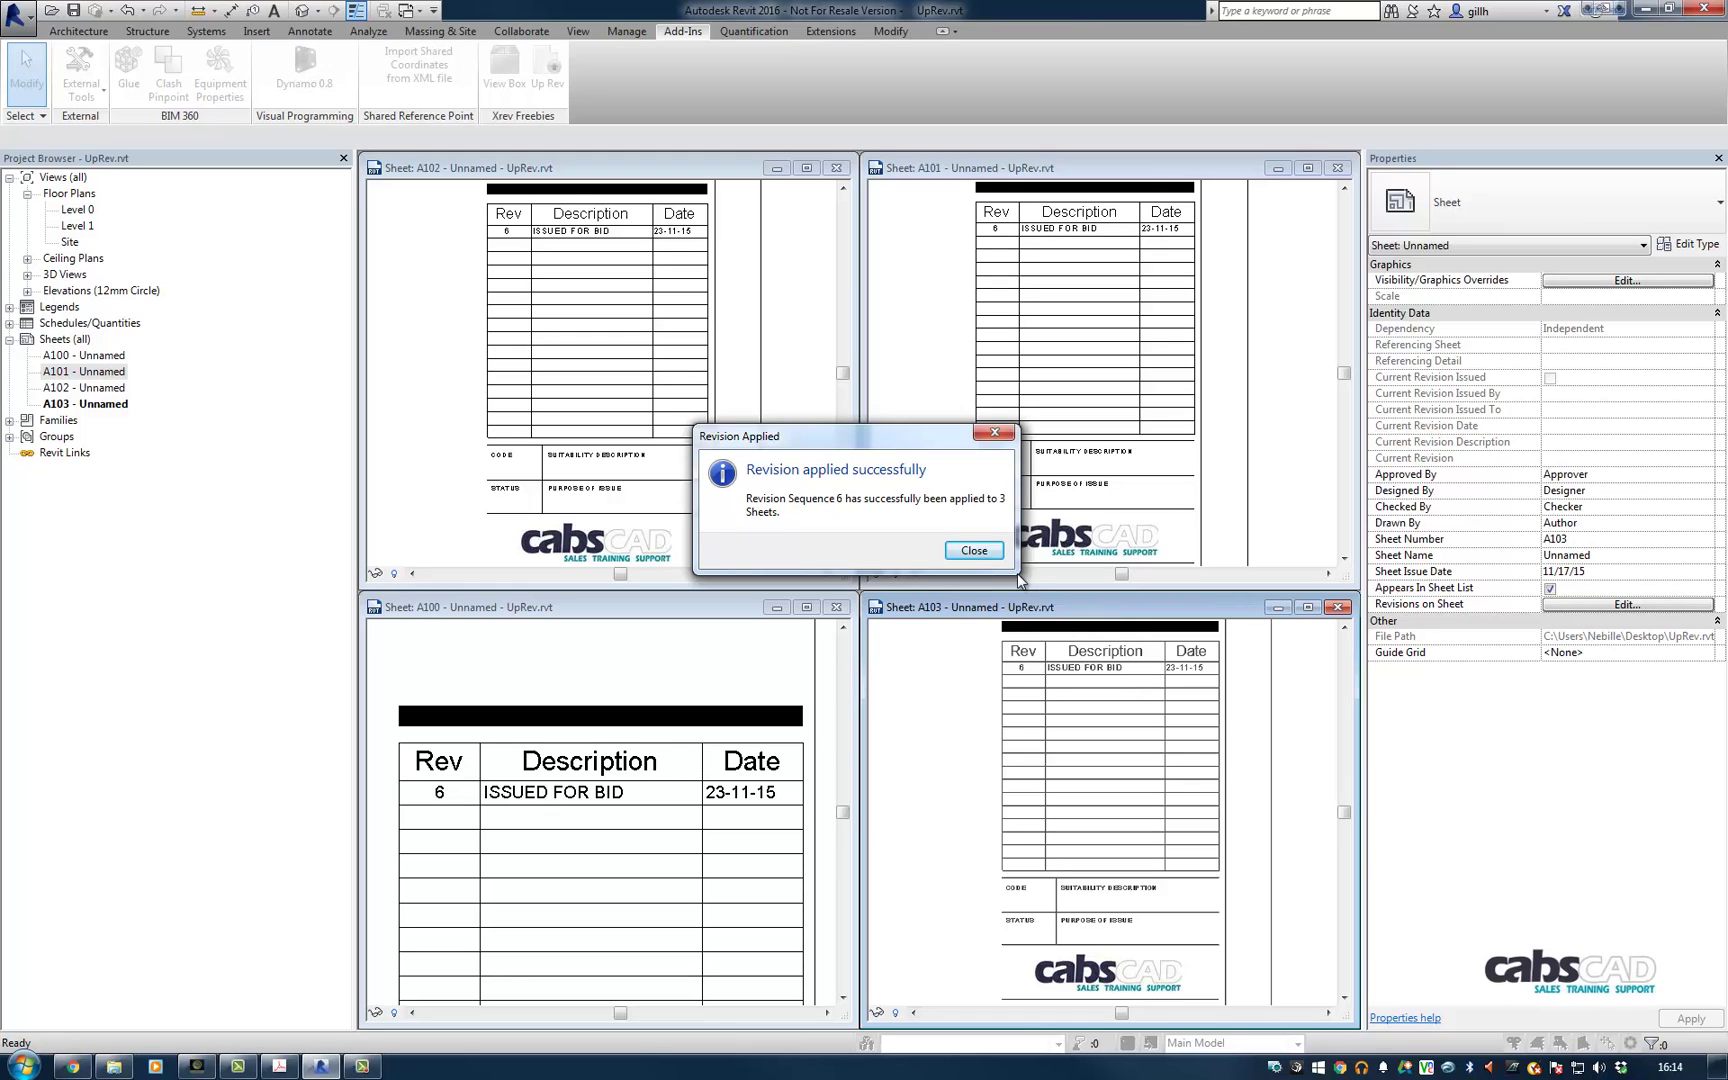
Close the Revision Applied confirmation dialog.
left_click(984, 553)
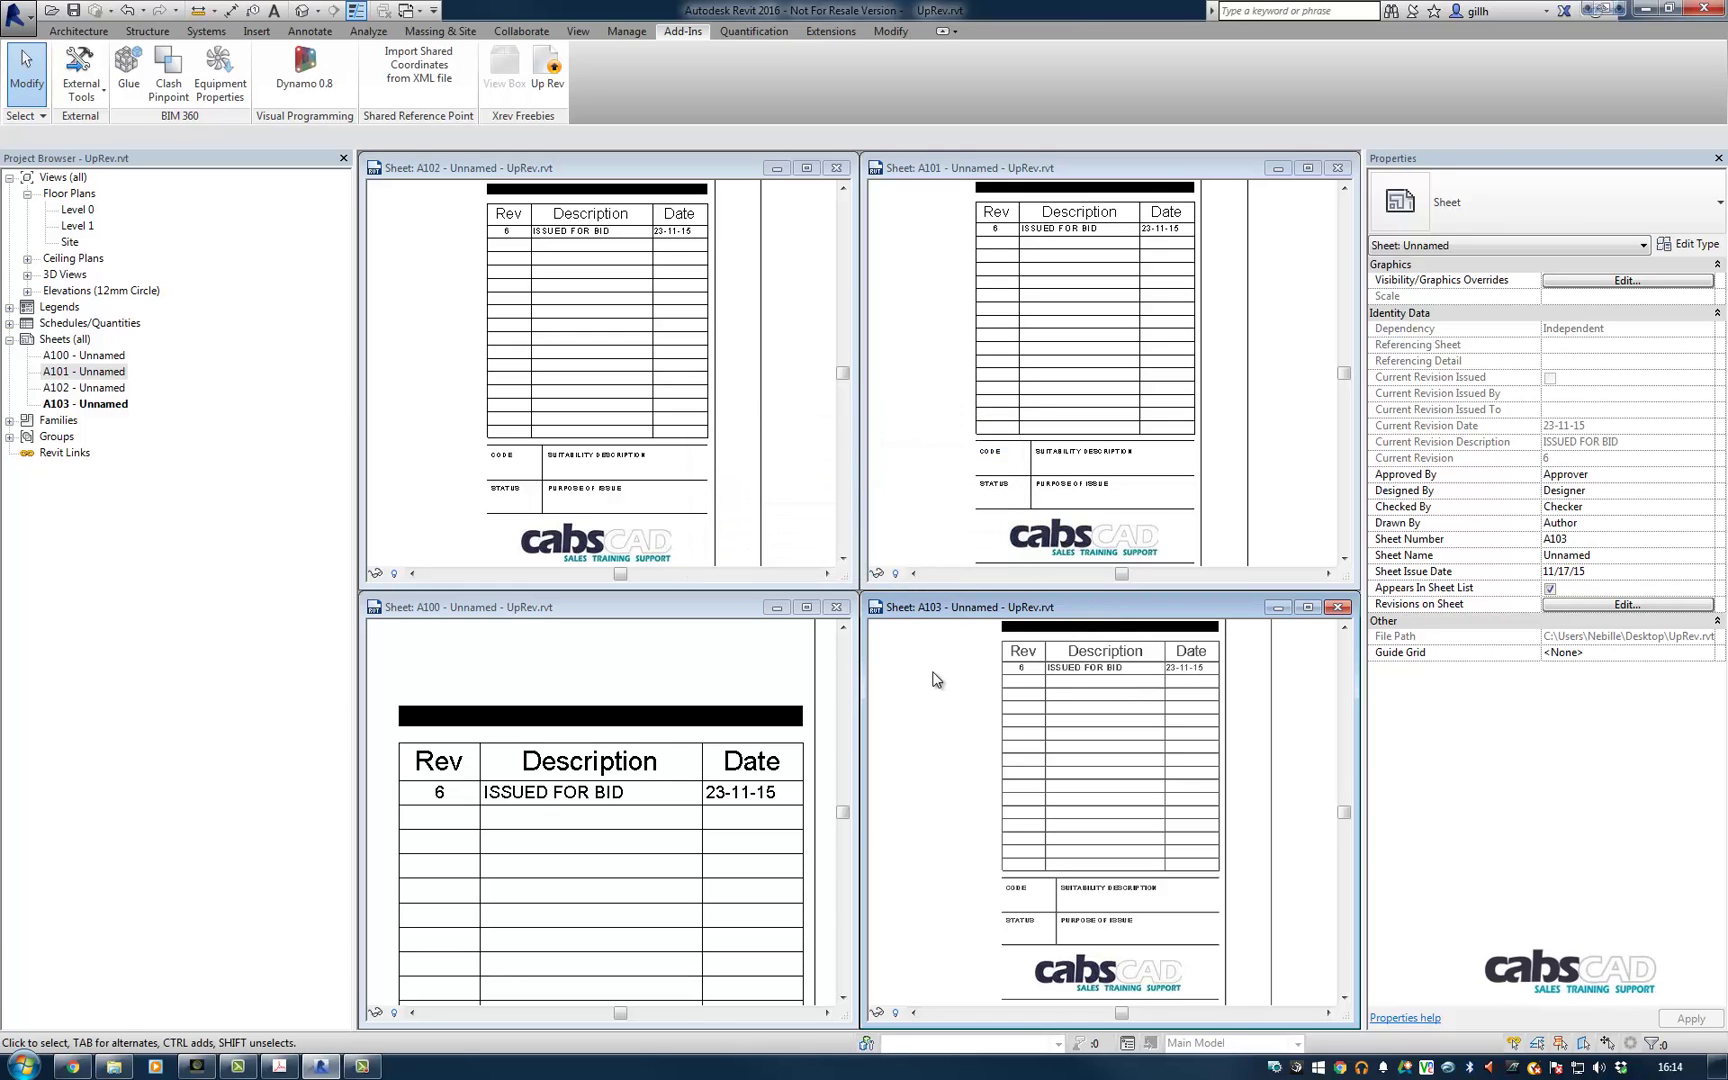